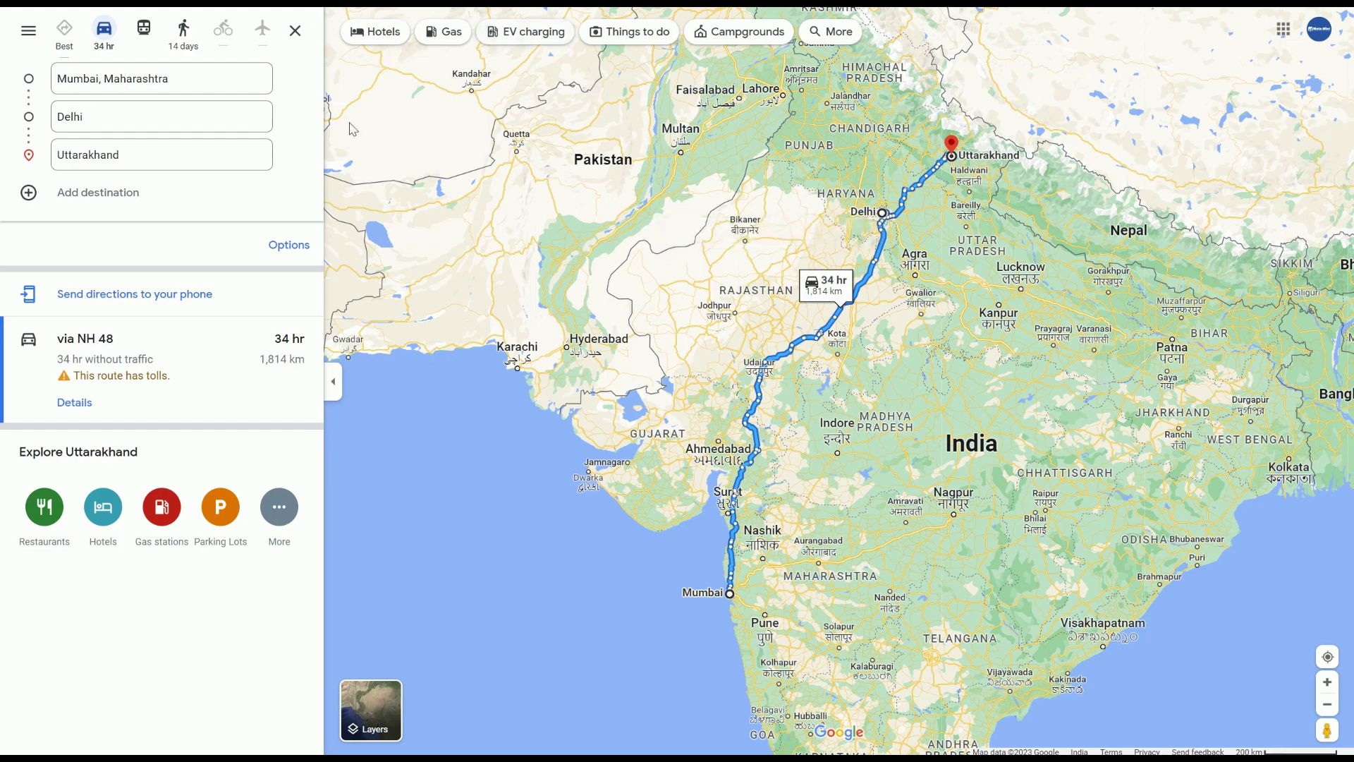
- Switch from Google Maps to the Transport Track demo and log in with the account user name and password
click(106, 2)
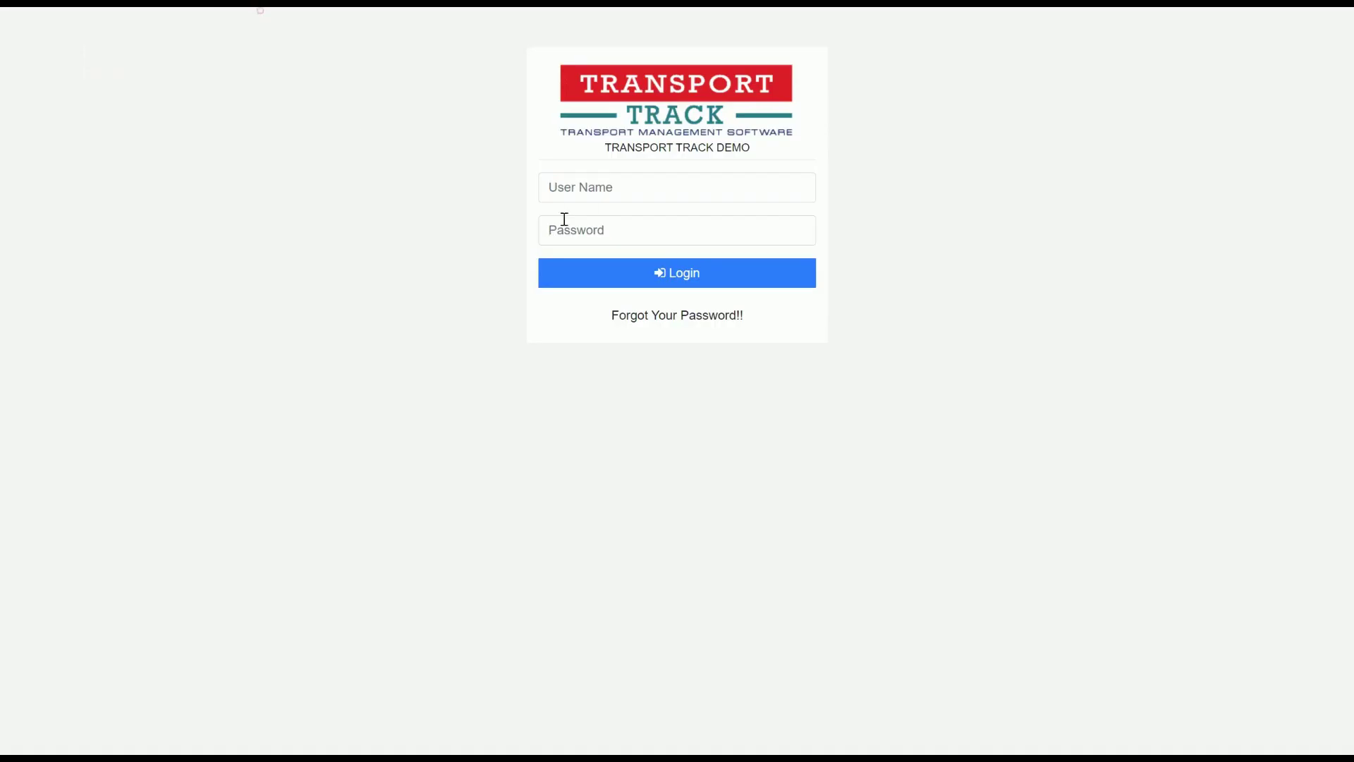
click(609, 192)
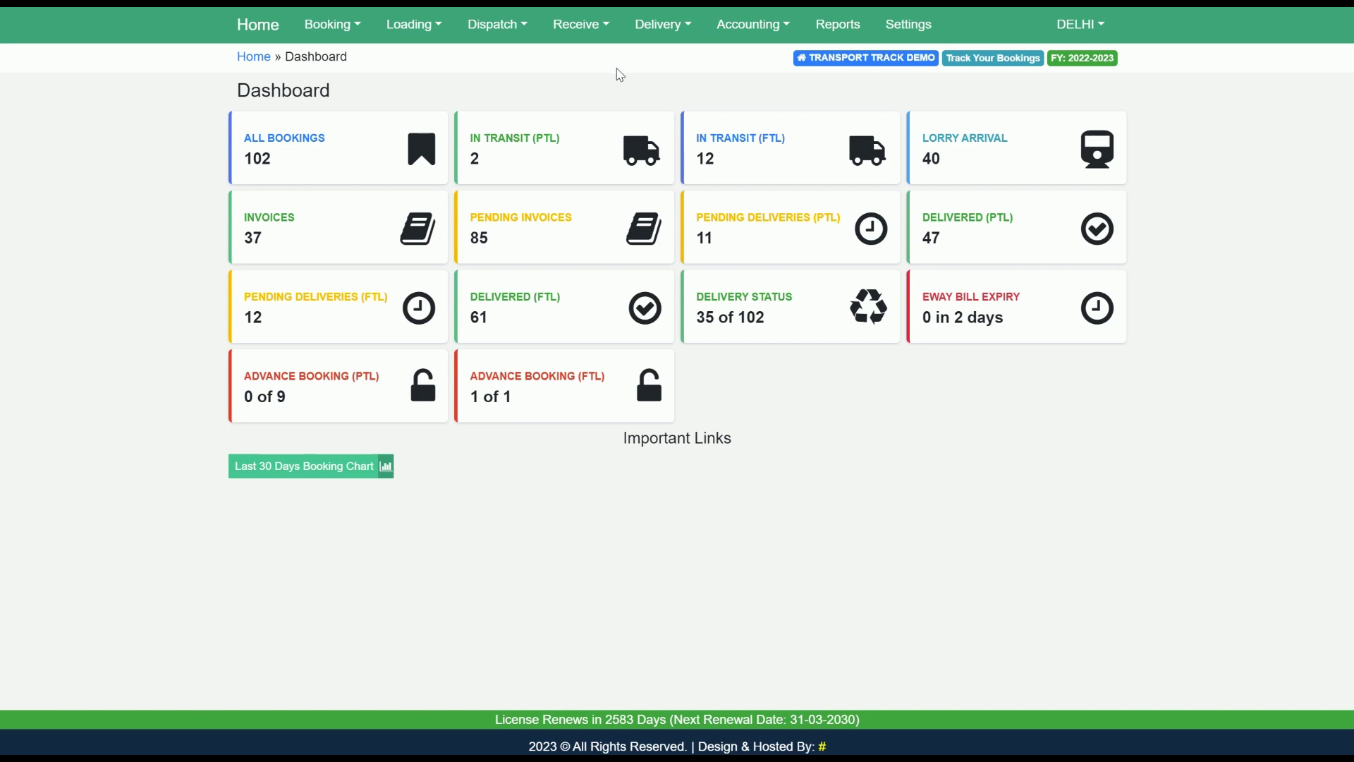
- Open the Third Party Delivery Register and start a new third-party delivery, not the FTL variant
click(663, 33)
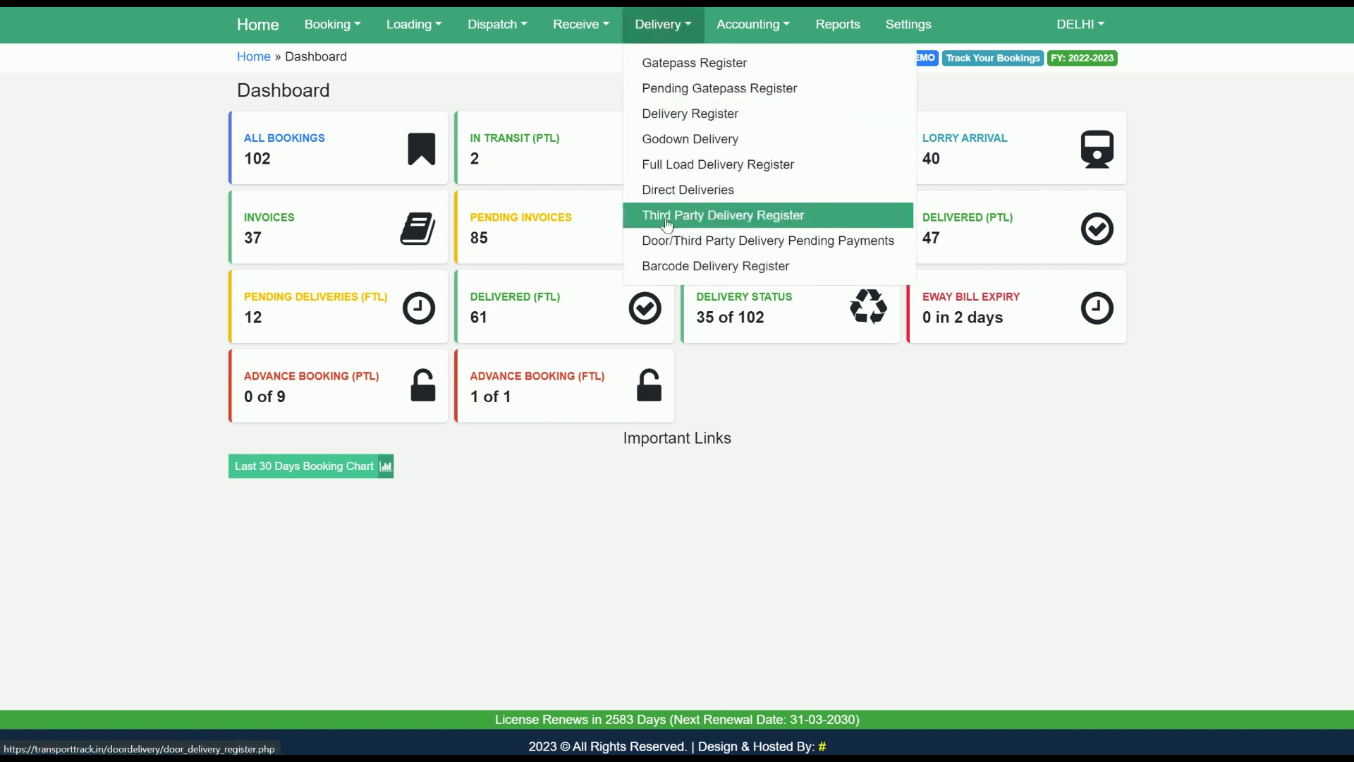
click(791, 223)
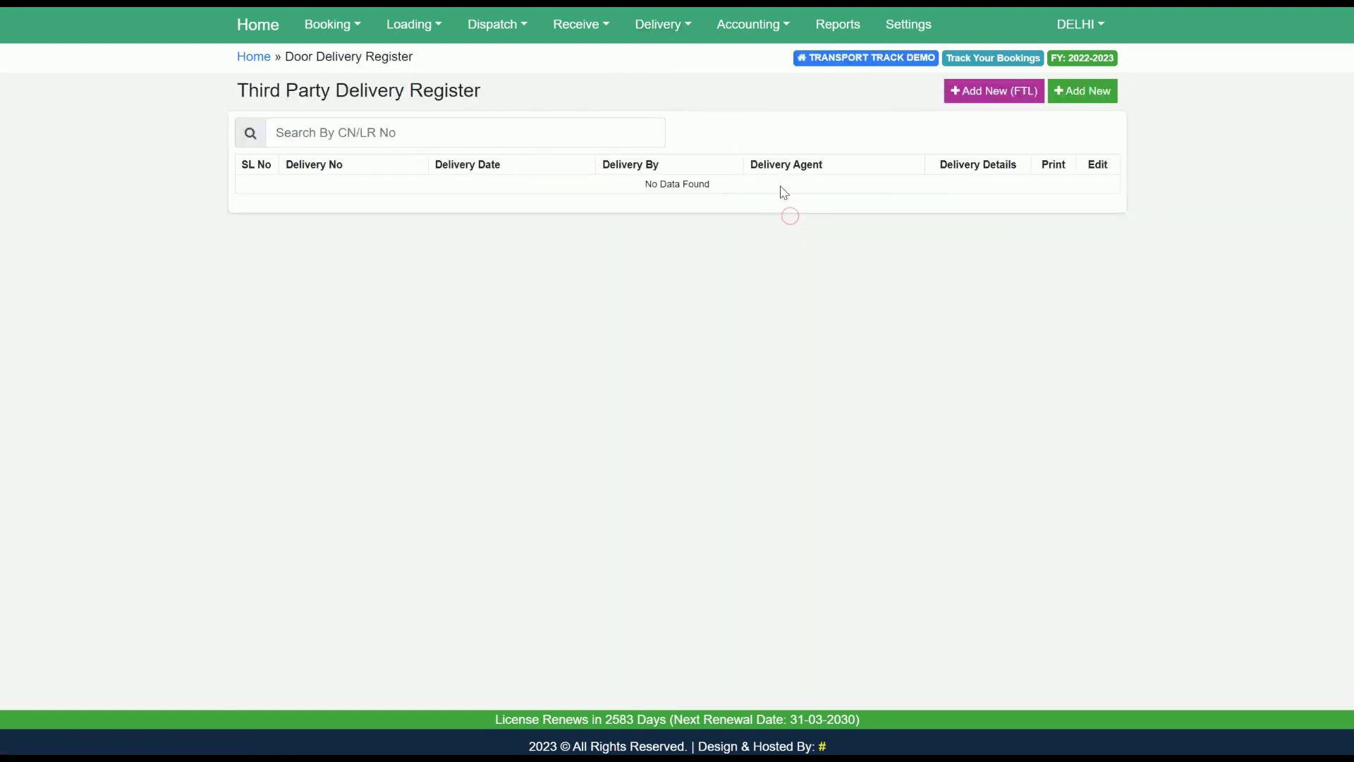
click(1099, 99)
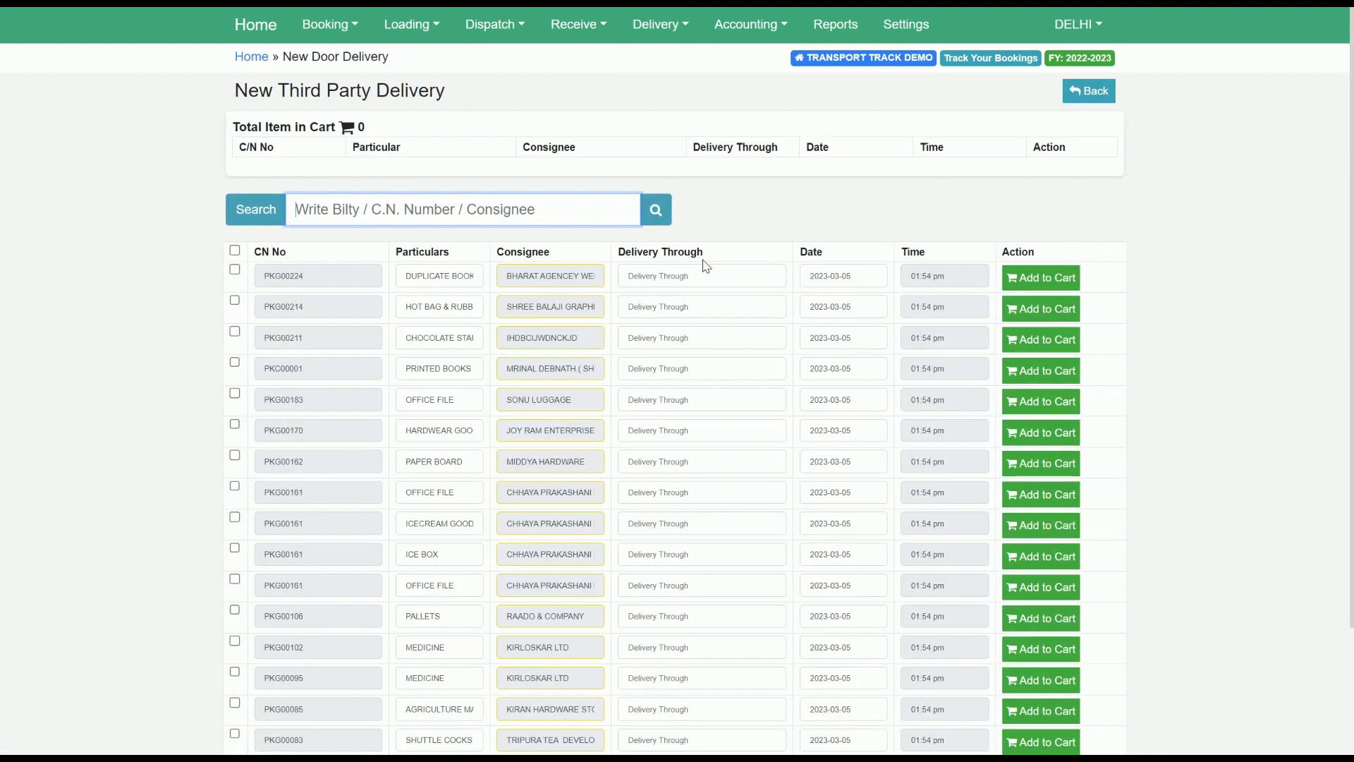
scroll(517, 287, down, 3)
scroll(554, 339, up, 3)
click(587, 28)
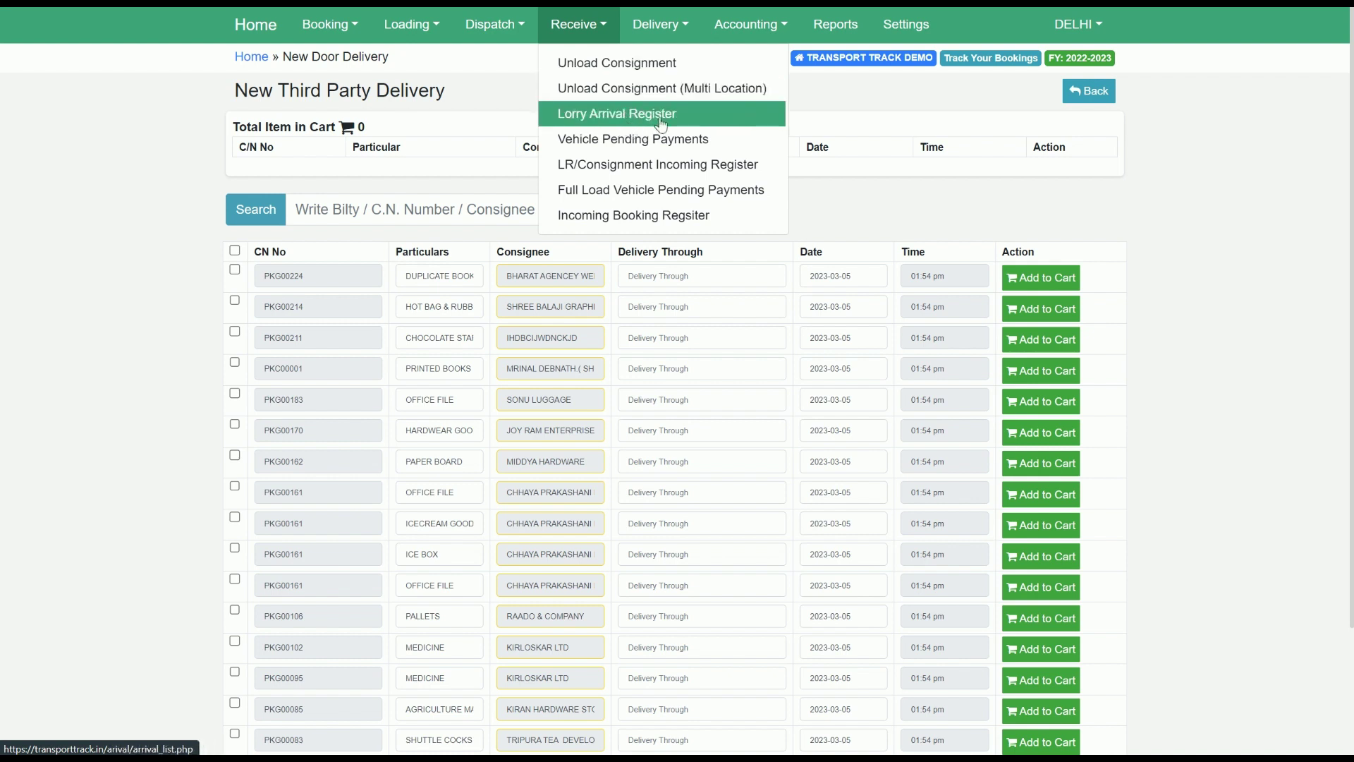
click(846, 198)
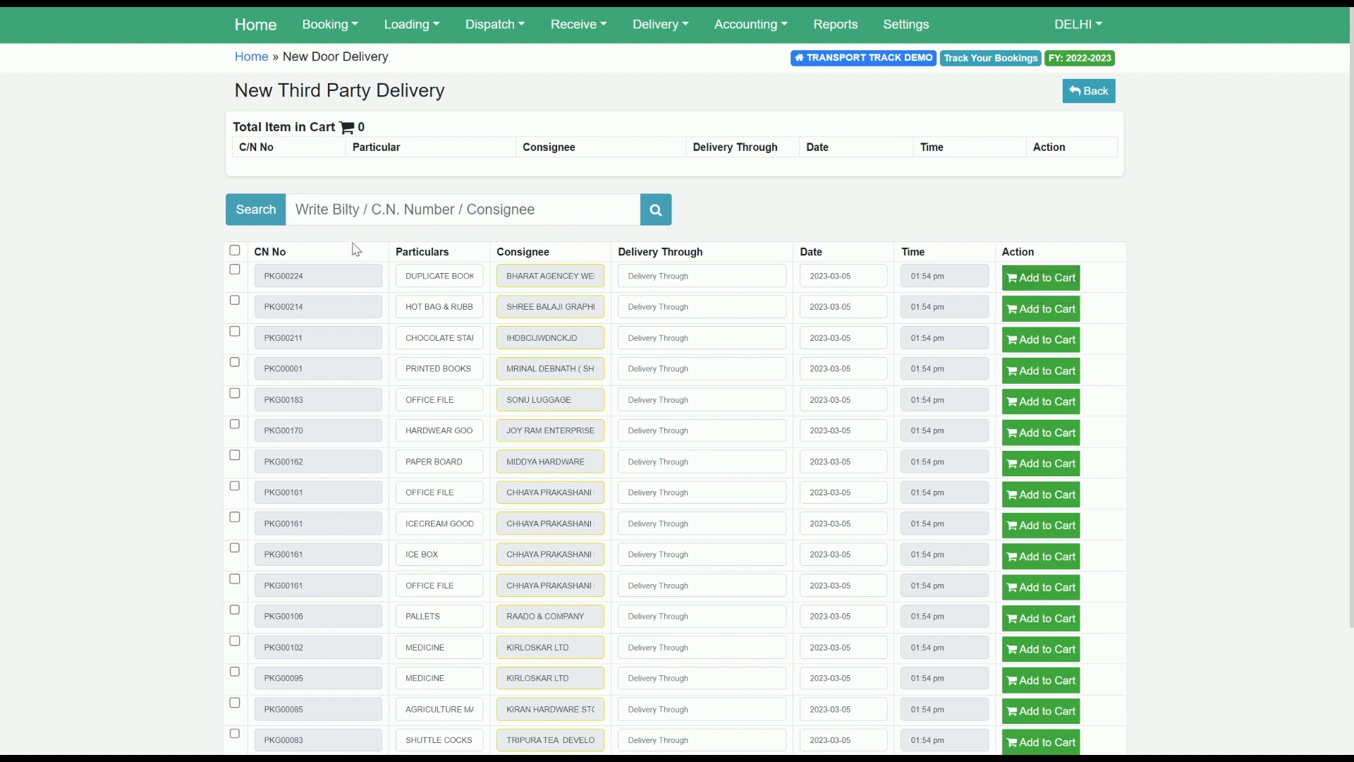
click(387, 202)
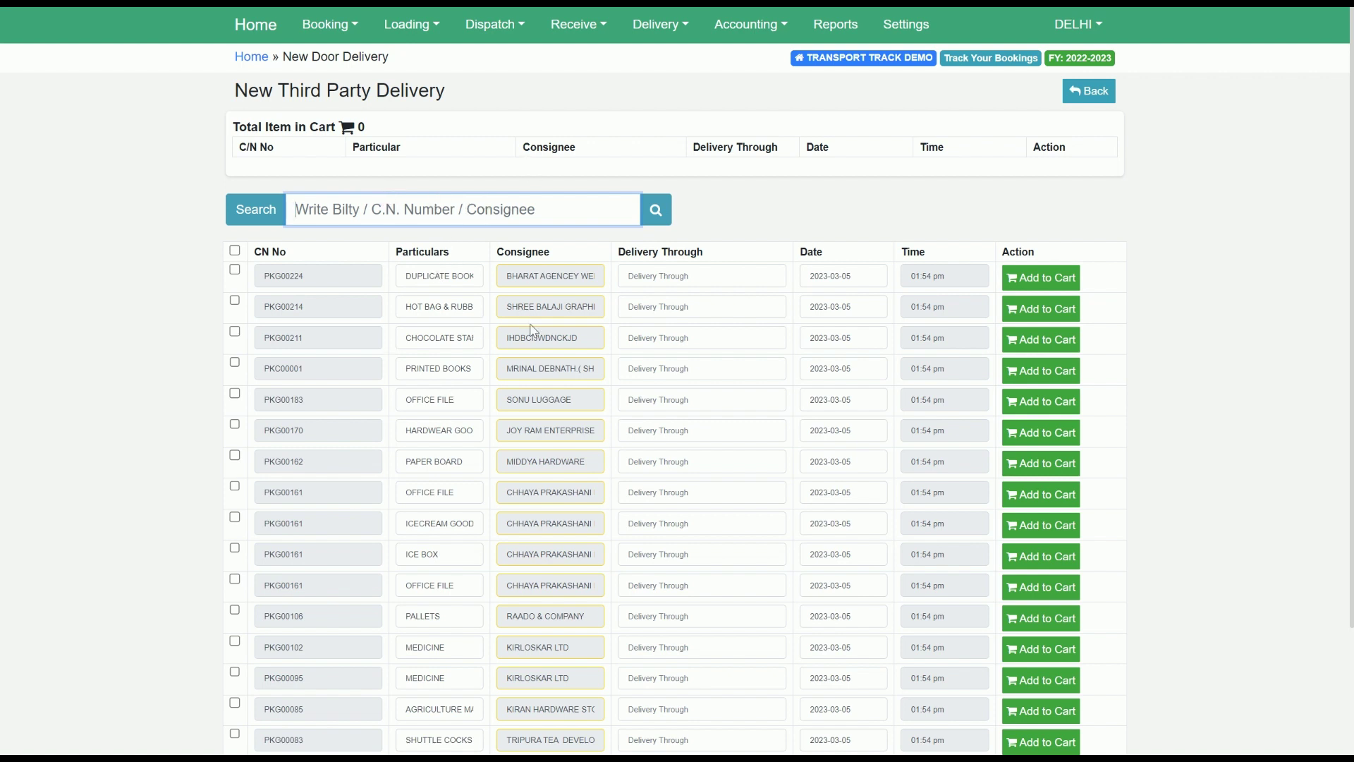
- Add the duplicate book and the hot bag & rubber mat consignments to the delivery cart and check out
click(1043, 281)
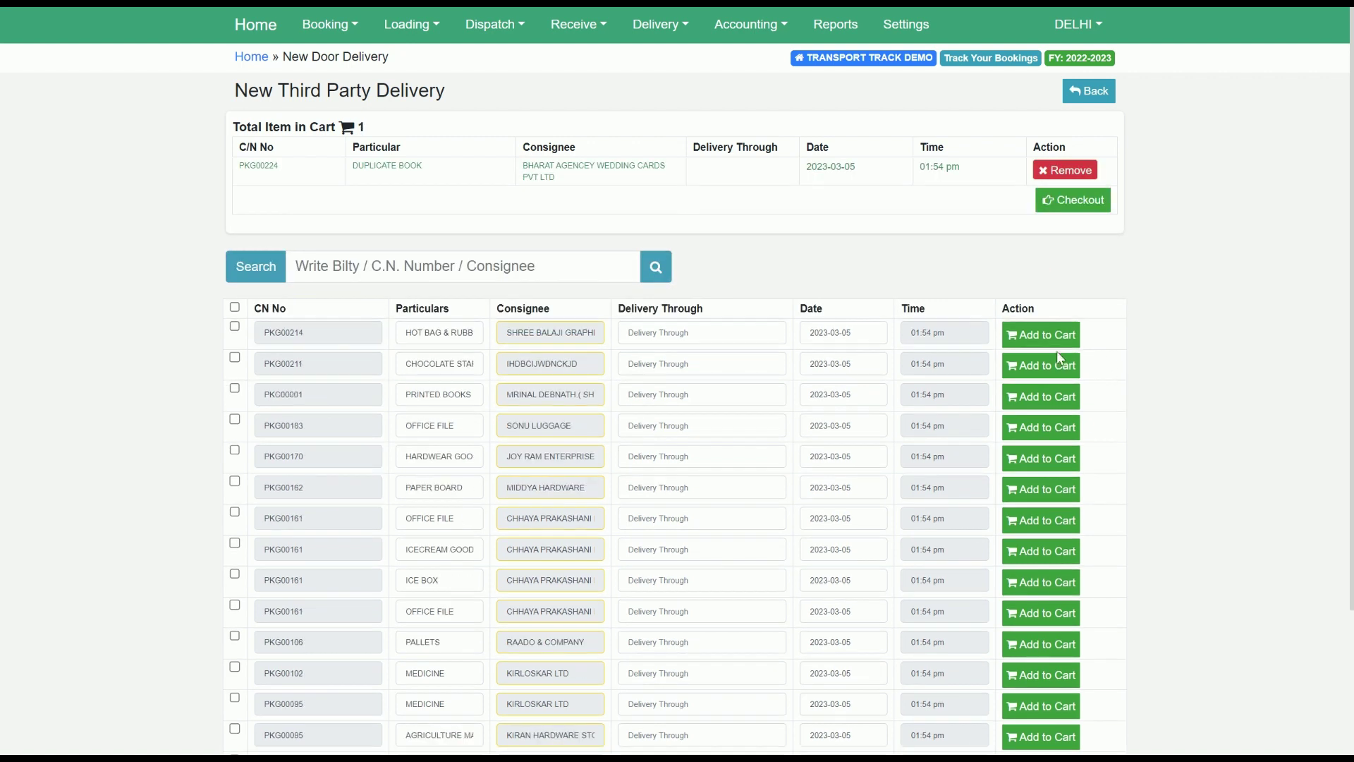
click(1044, 336)
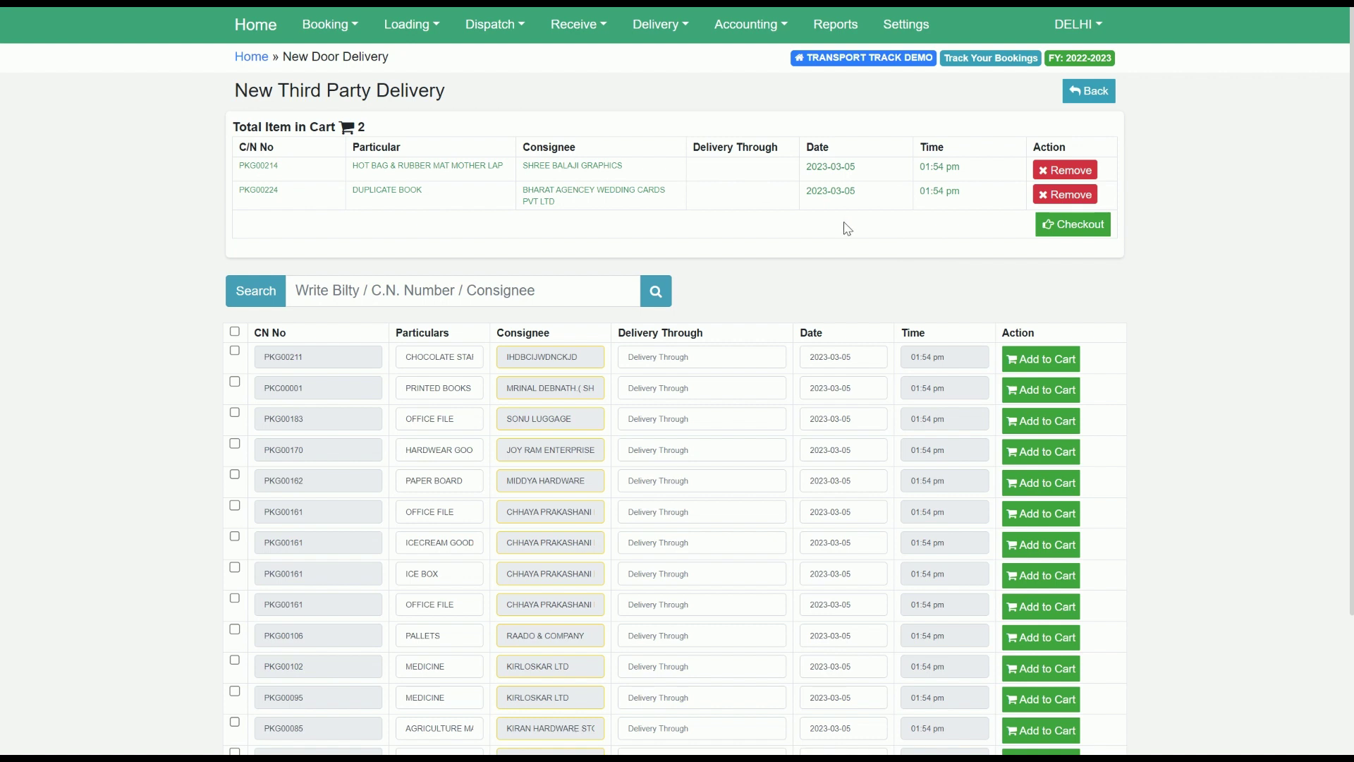
click(1073, 233)
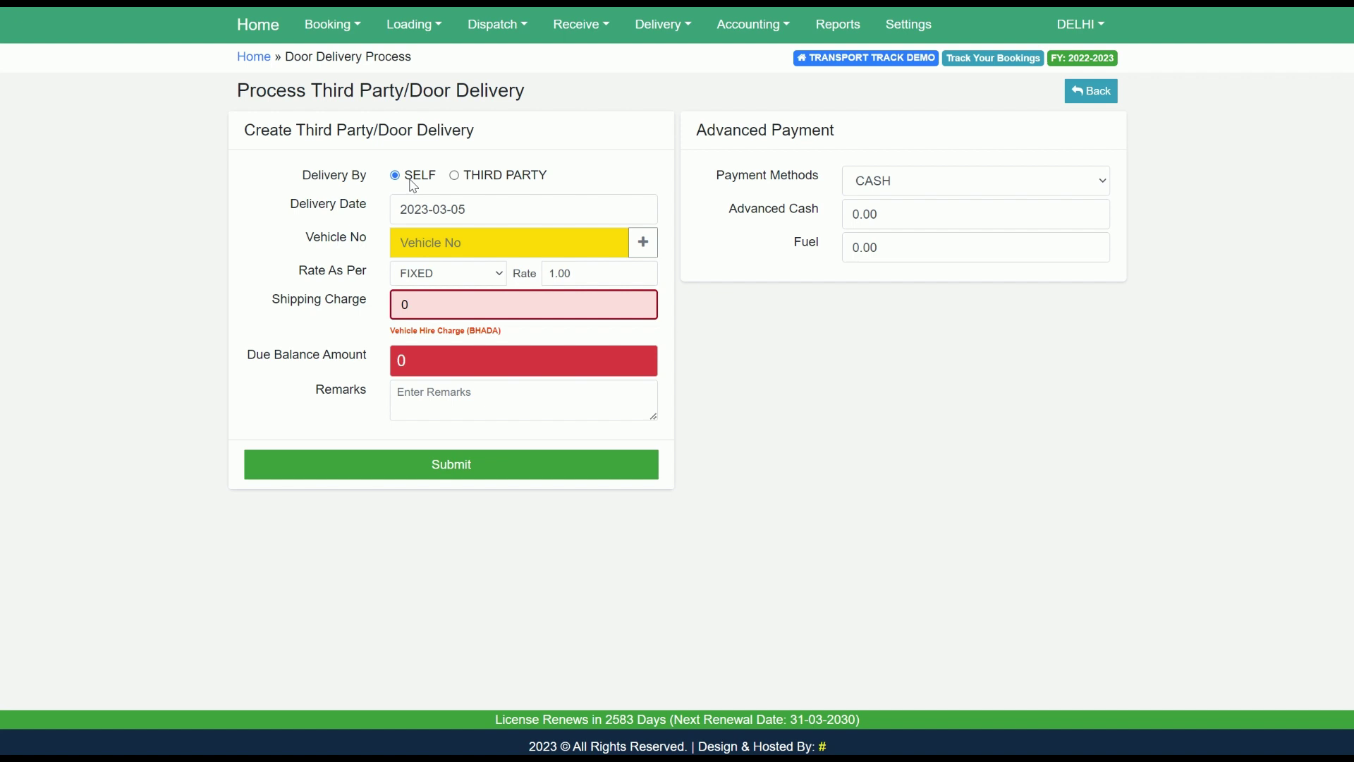
click(428, 243)
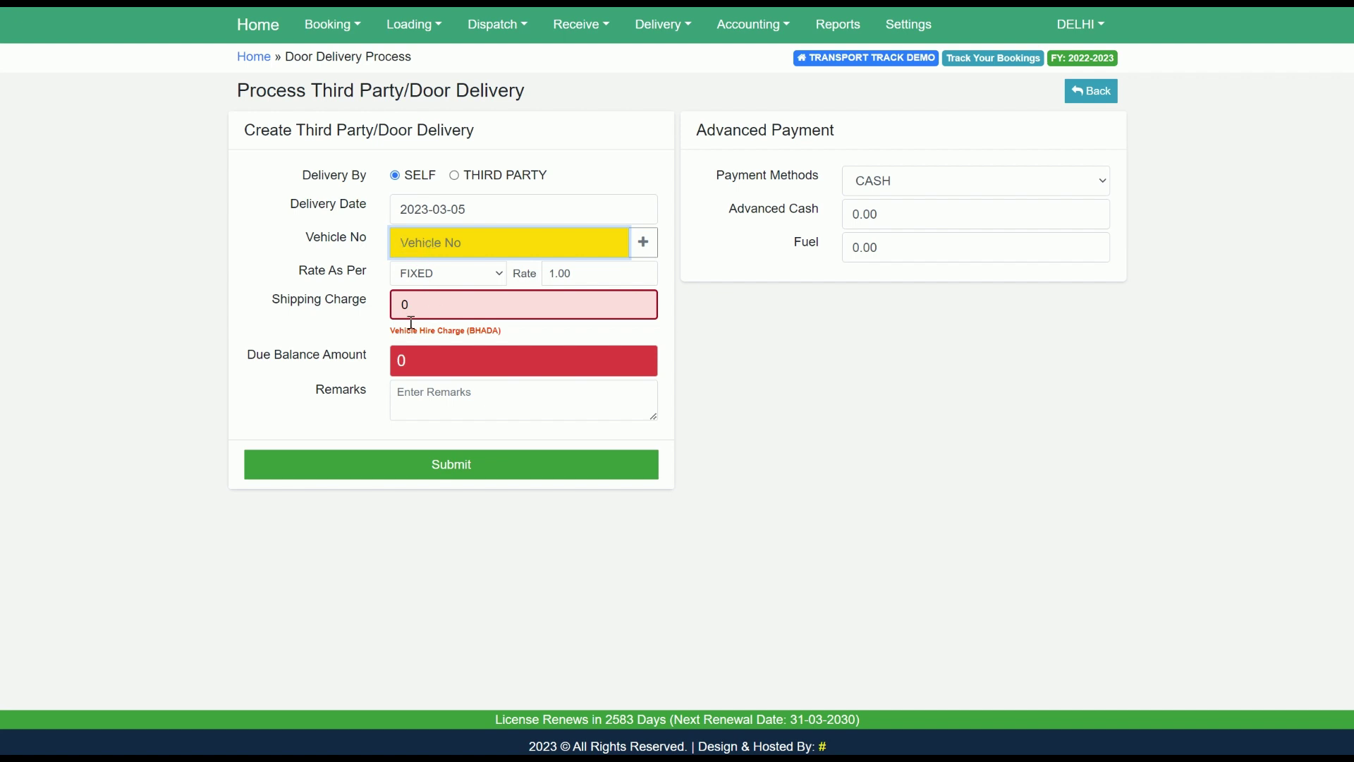
text(M)
text(B)
click(441, 279)
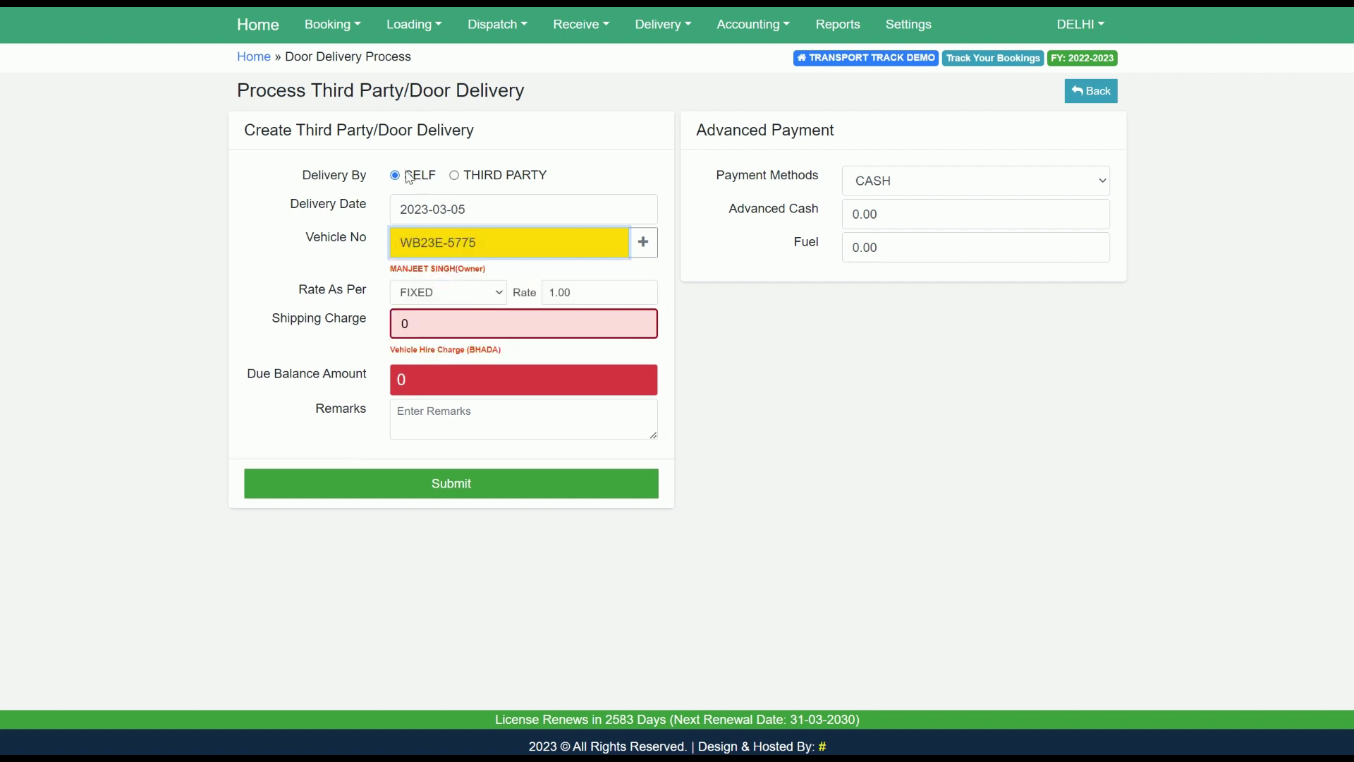
- Set the delivery to be made by THIRD PARTY with DEMO TRANSPORTER 3RD PARTY as the agent
click(454, 175)
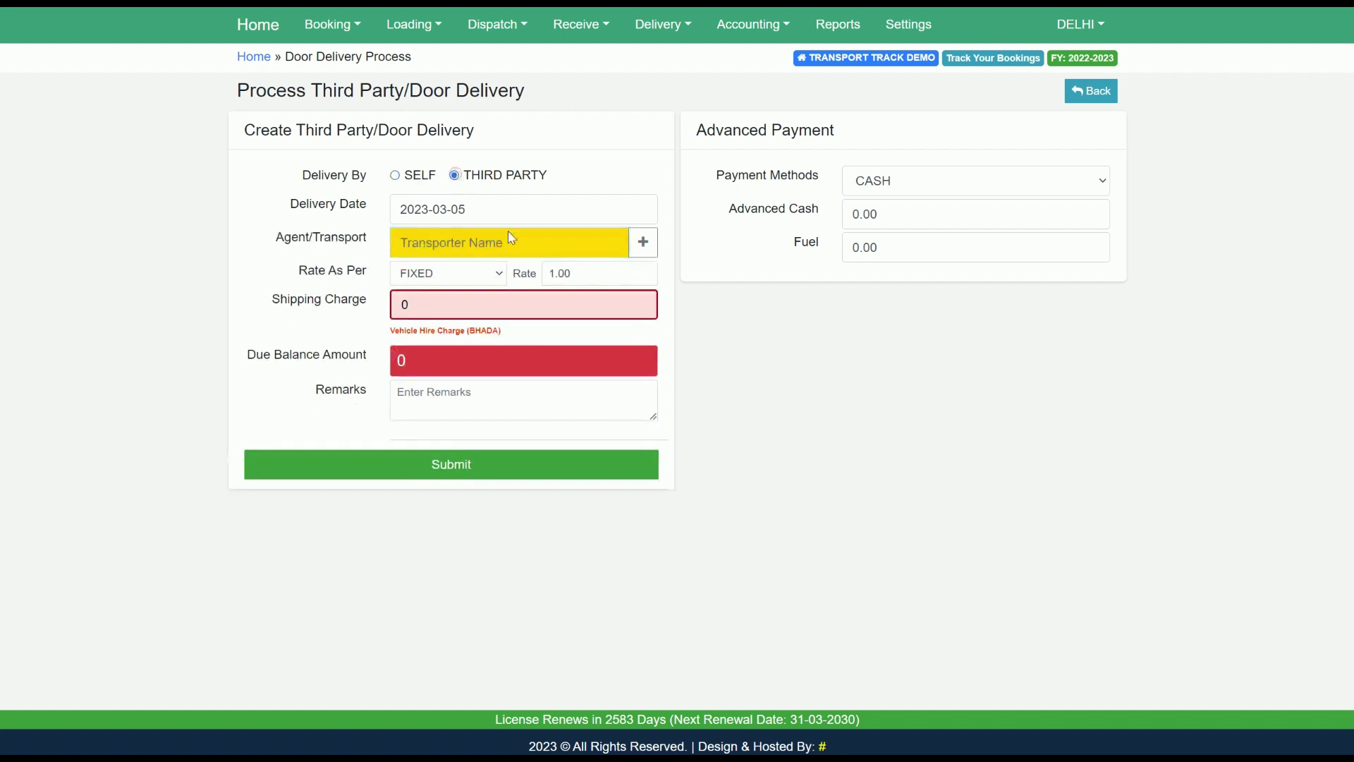
click(487, 243)
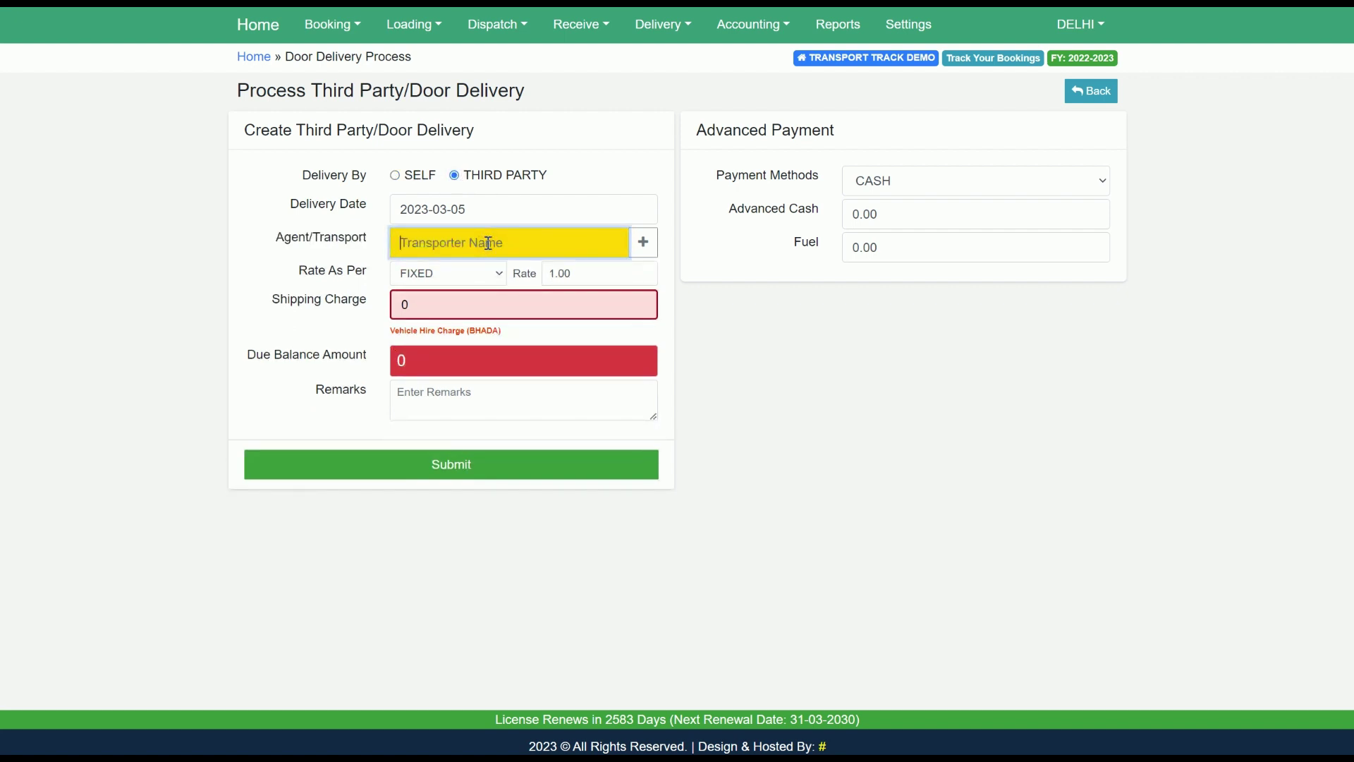
text(TRA)
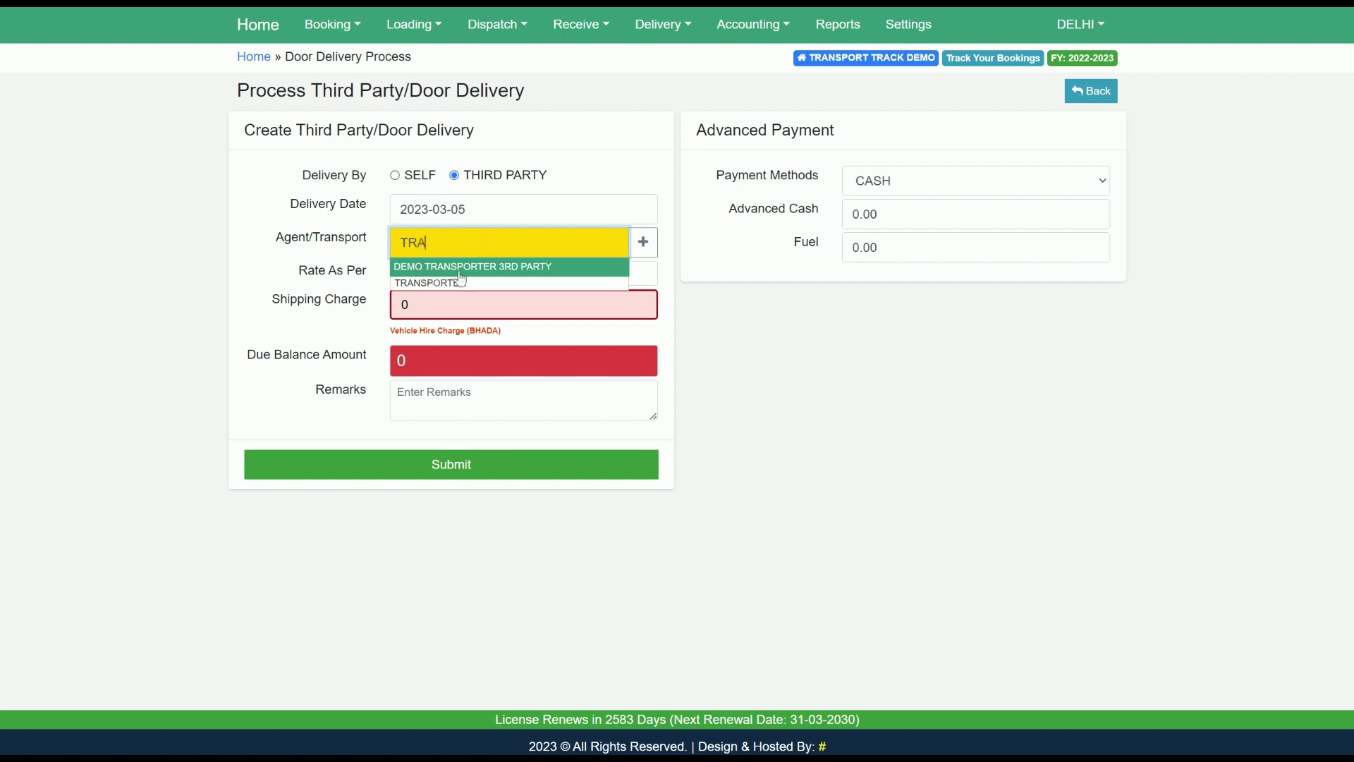
click(504, 274)
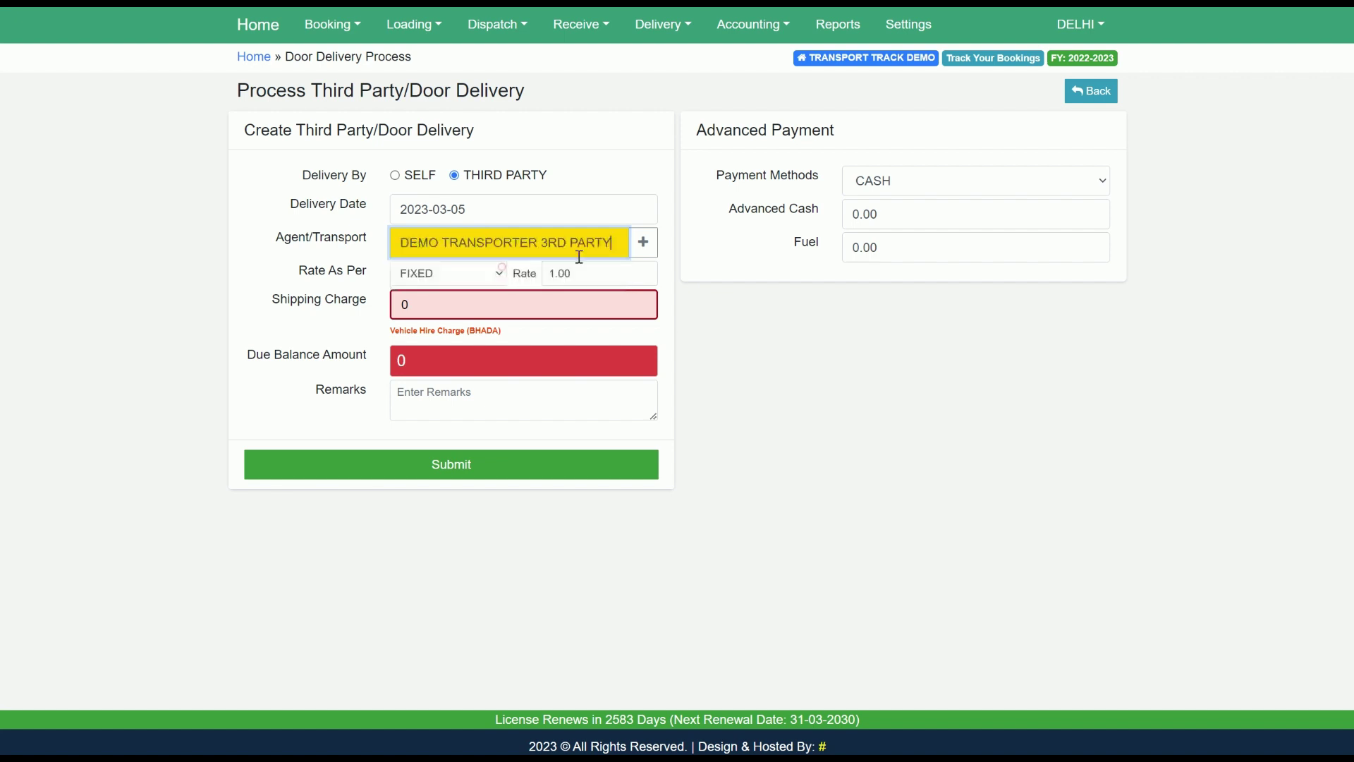
- Set the shipping charge to 1500 and enter the remark "FOR UTTARAKHAND DELIVERY"
click(479, 309)
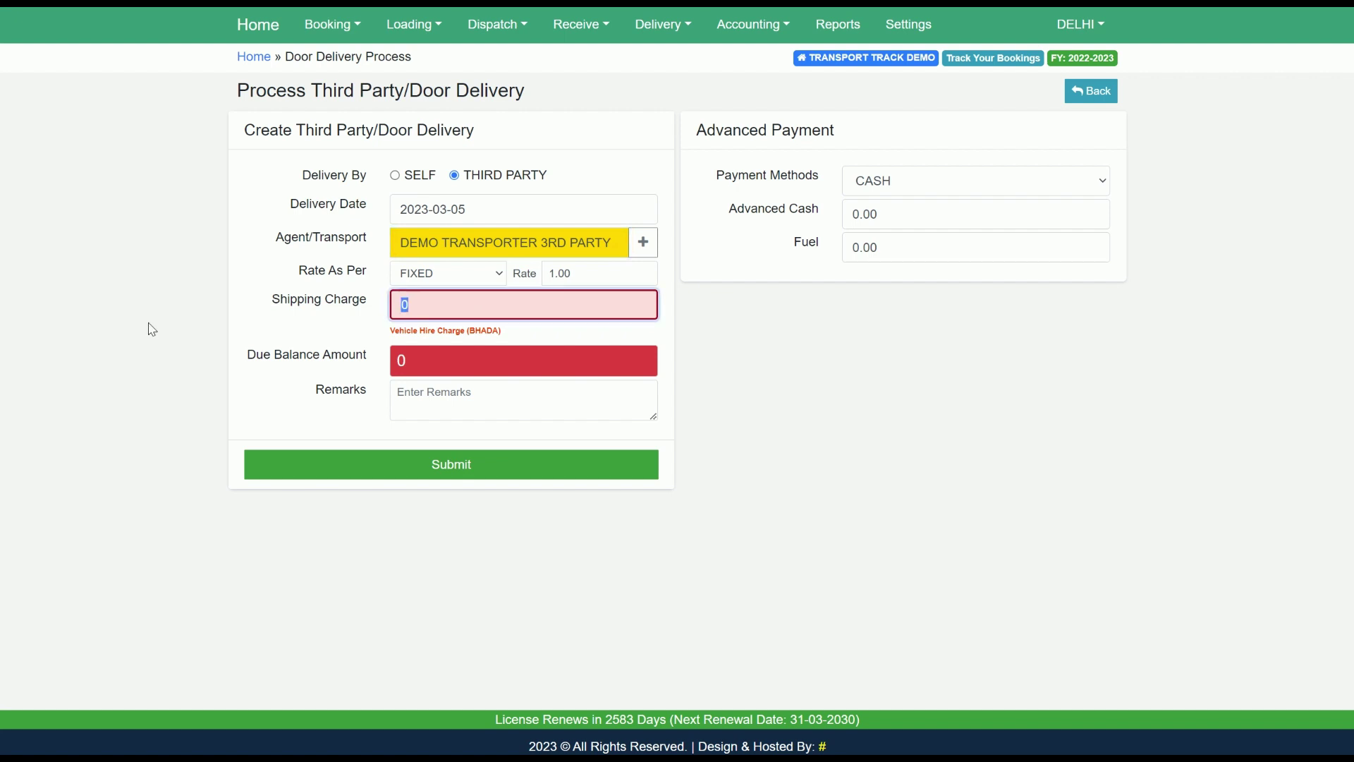
text(1500)
click(476, 396)
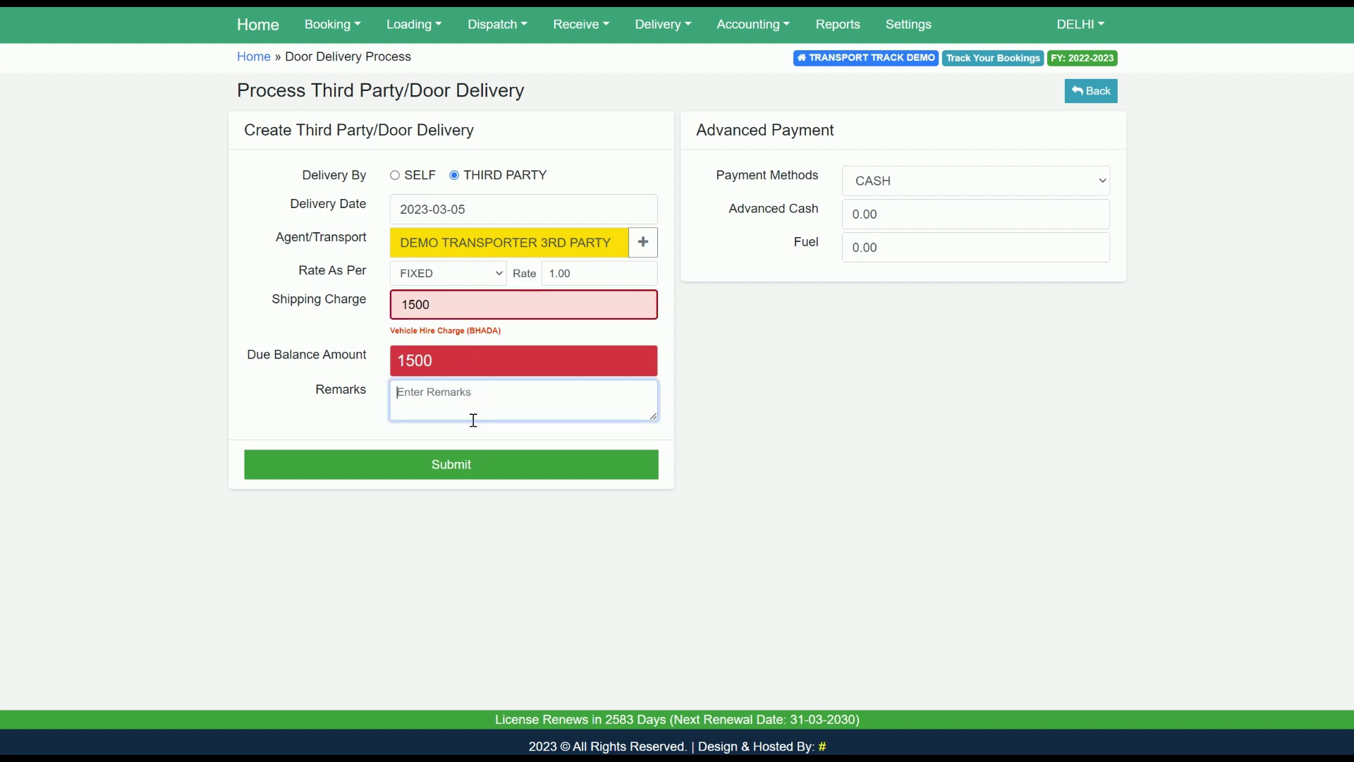
text(FOR UTTARAKH)
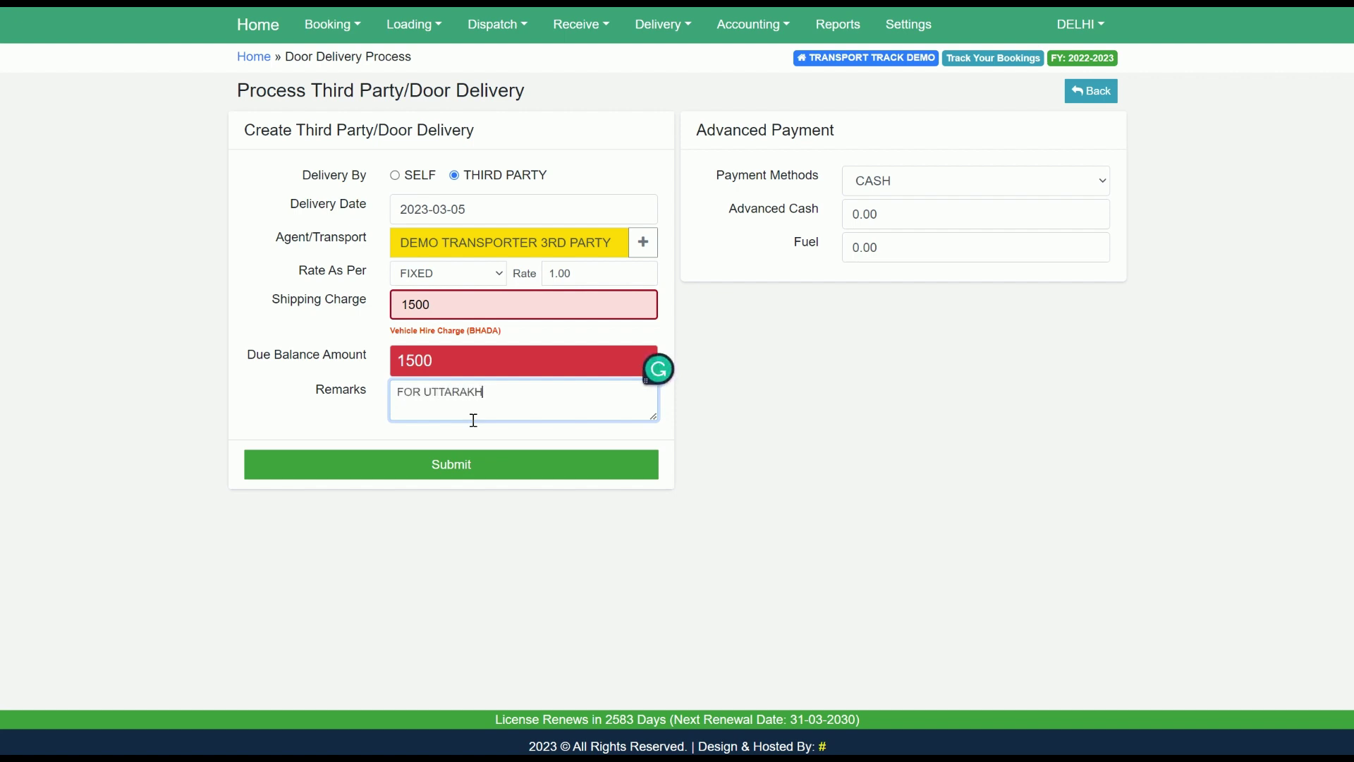
text(AND DELIVERY)
click(786, 441)
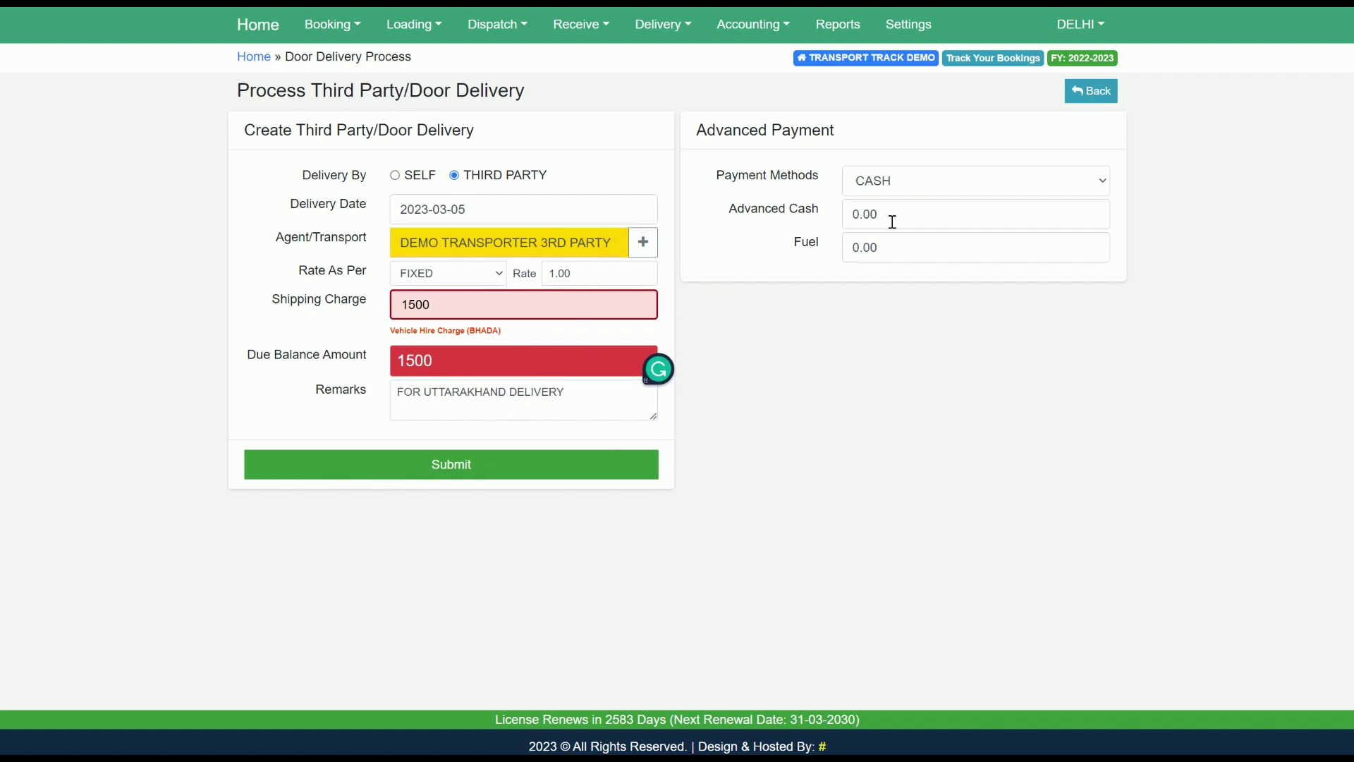
- Check the advance cash and shipping charge entries, and submit the third-party delivery
click(917, 218)
click(912, 361)
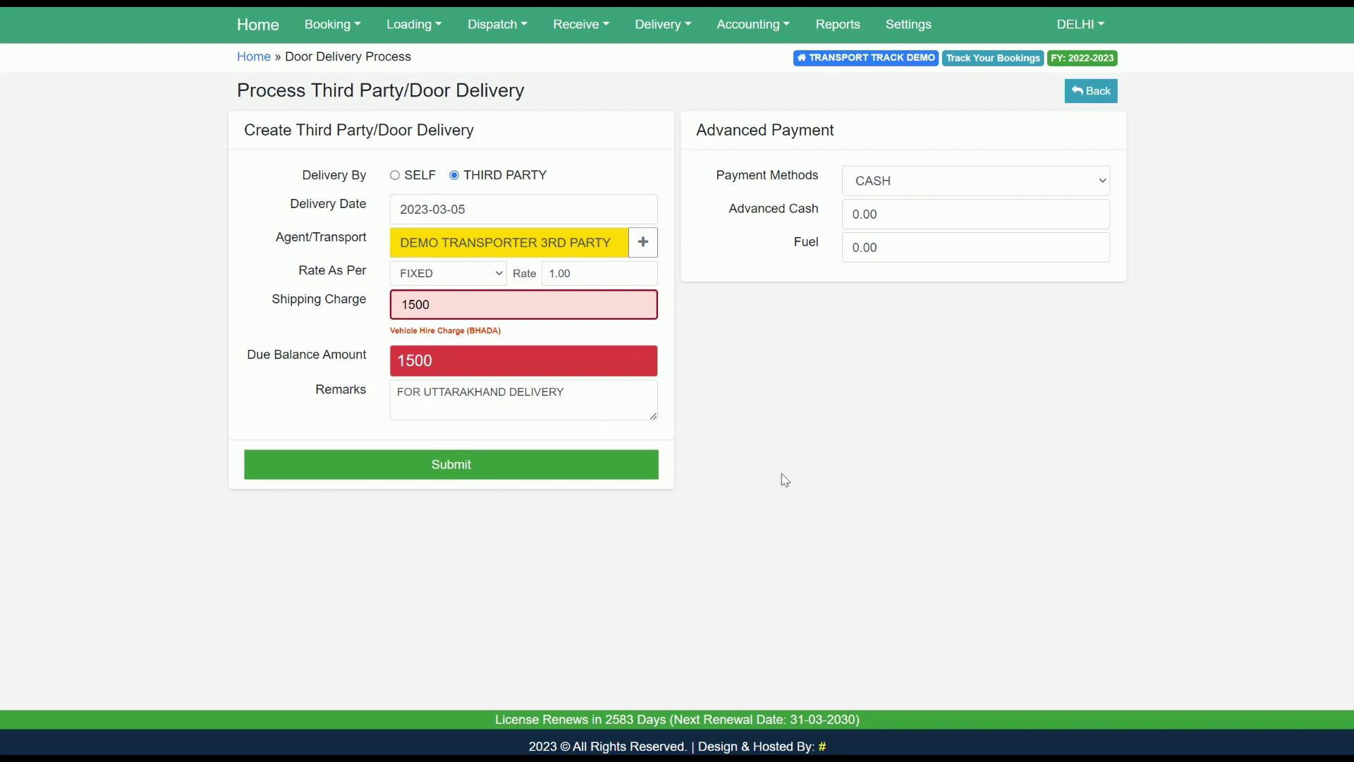
double_click(452, 304)
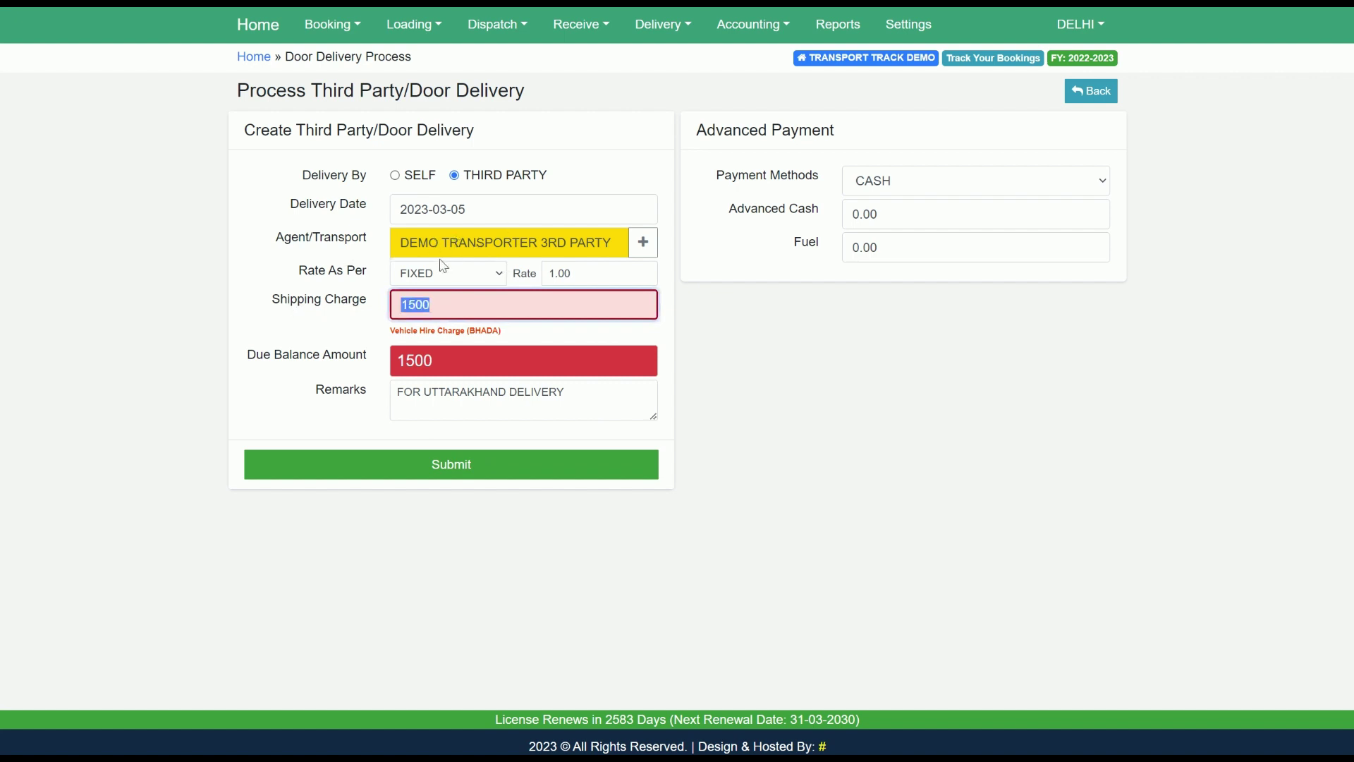
click(465, 468)
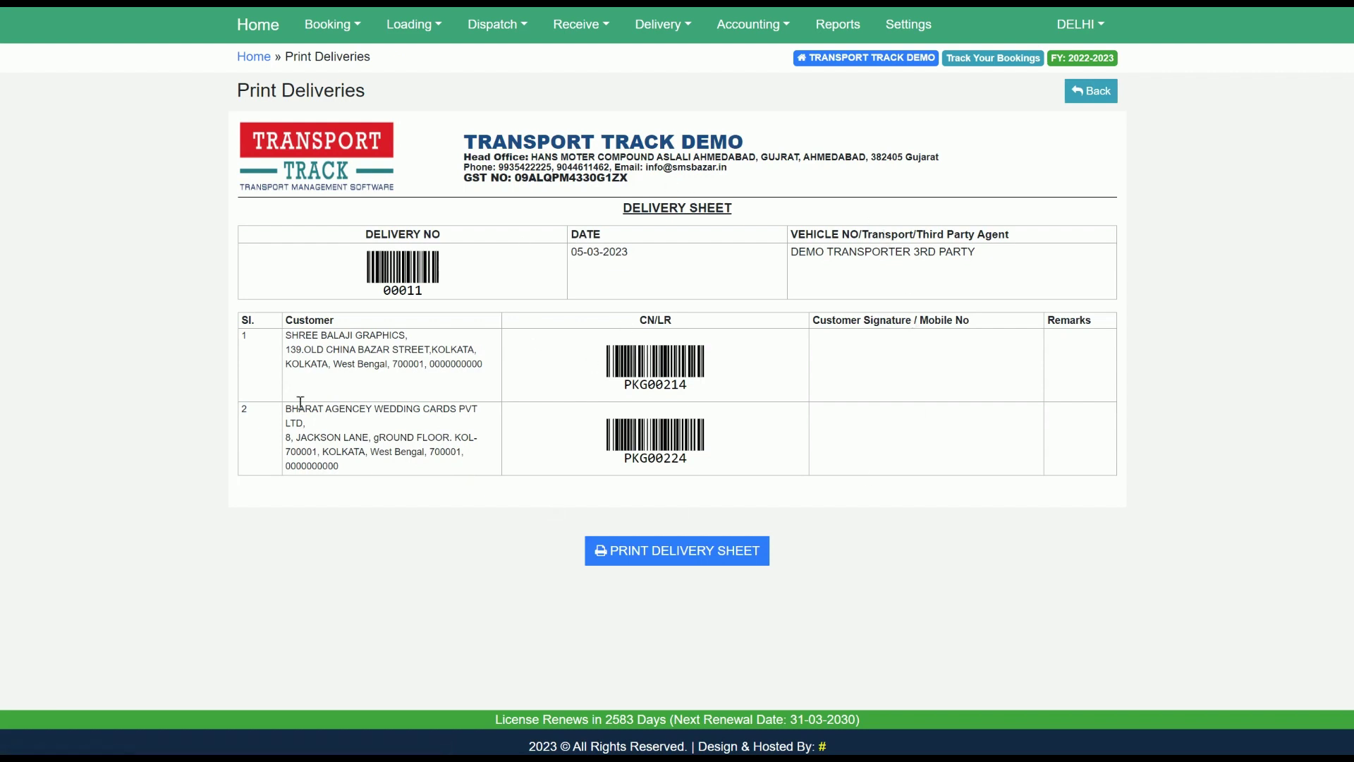
- Examine the delivery sheet's consignment barcodes, delivery number and third-party agent
double_click(666, 386)
click(735, 395)
double_click(683, 460)
click(744, 406)
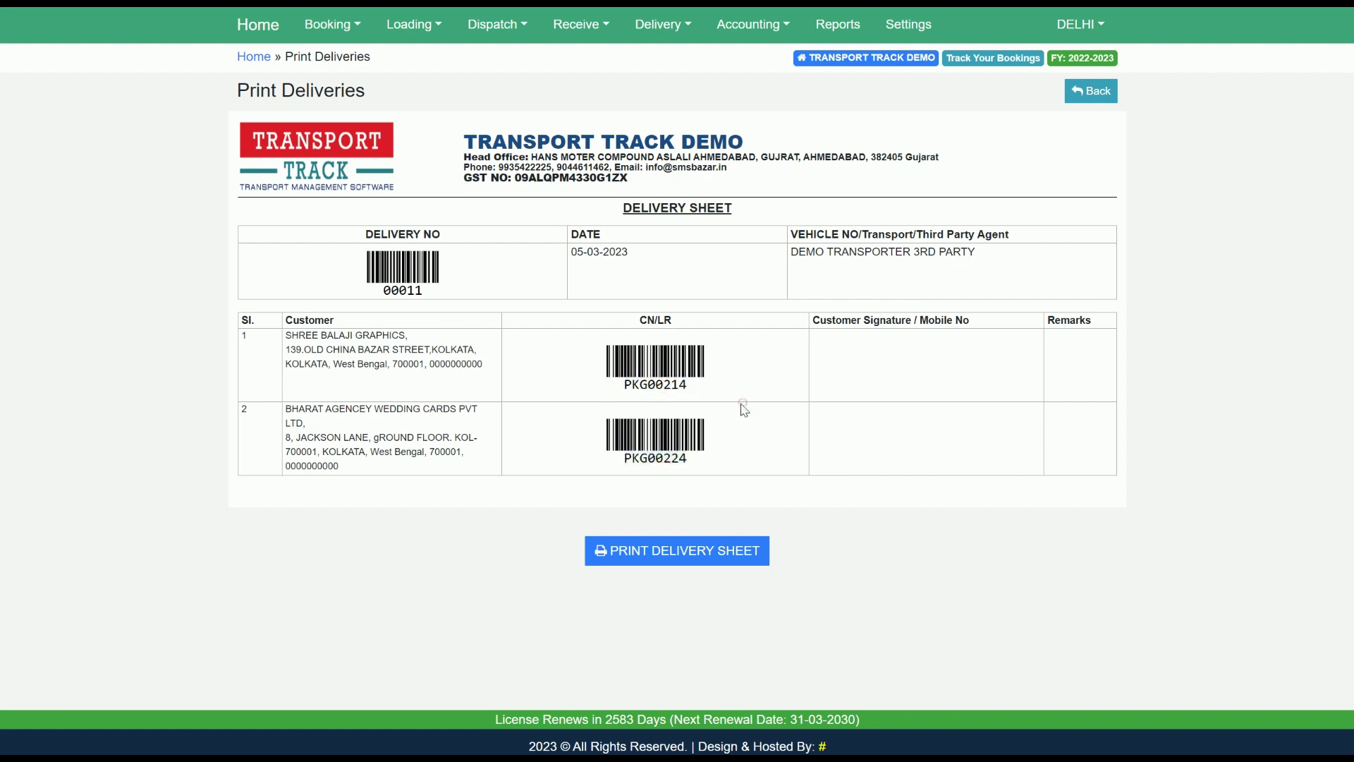
click(859, 360)
drag(415, 293, 343, 215)
click(417, 288)
drag(808, 252, 907, 257)
click(907, 257)
- Preview the delivery sheet for printing and close the preview without saving it
click(682, 553)
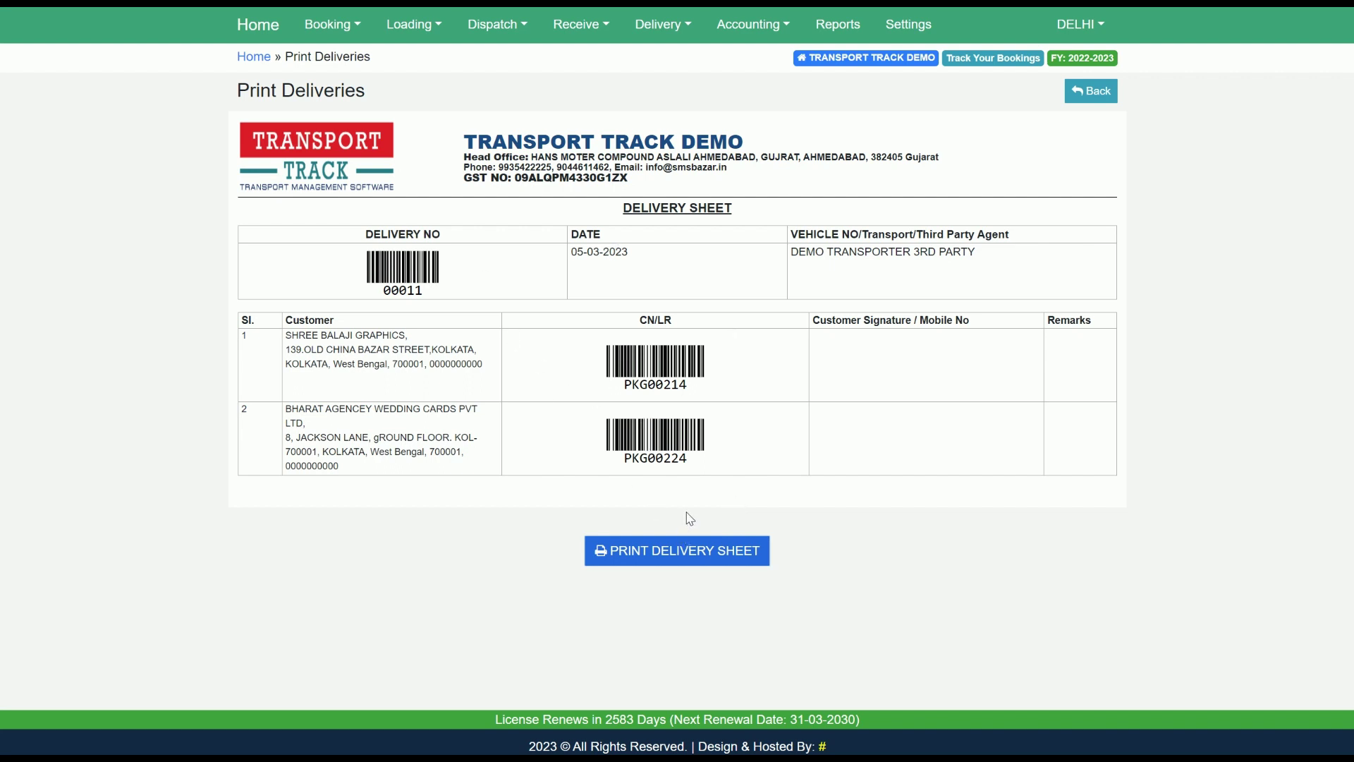
click(688, 557)
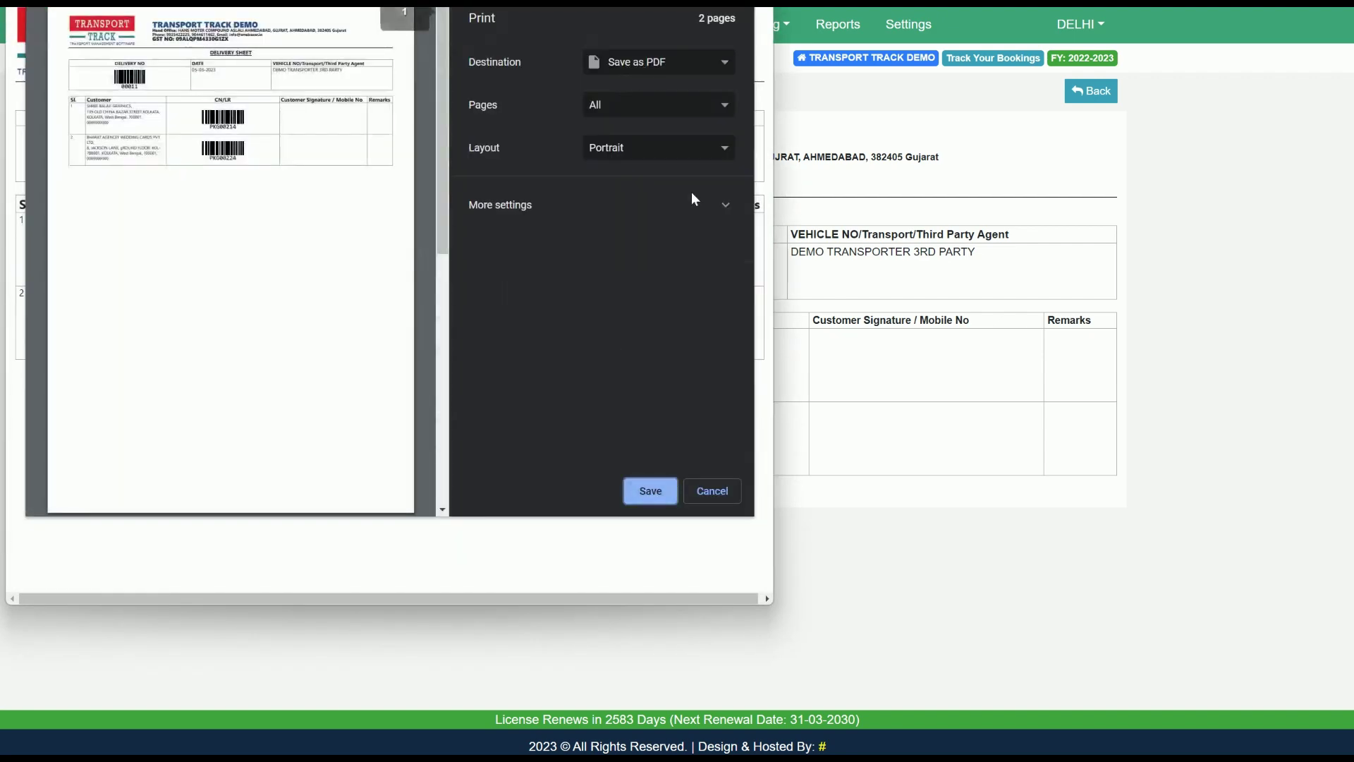
key(Escape)
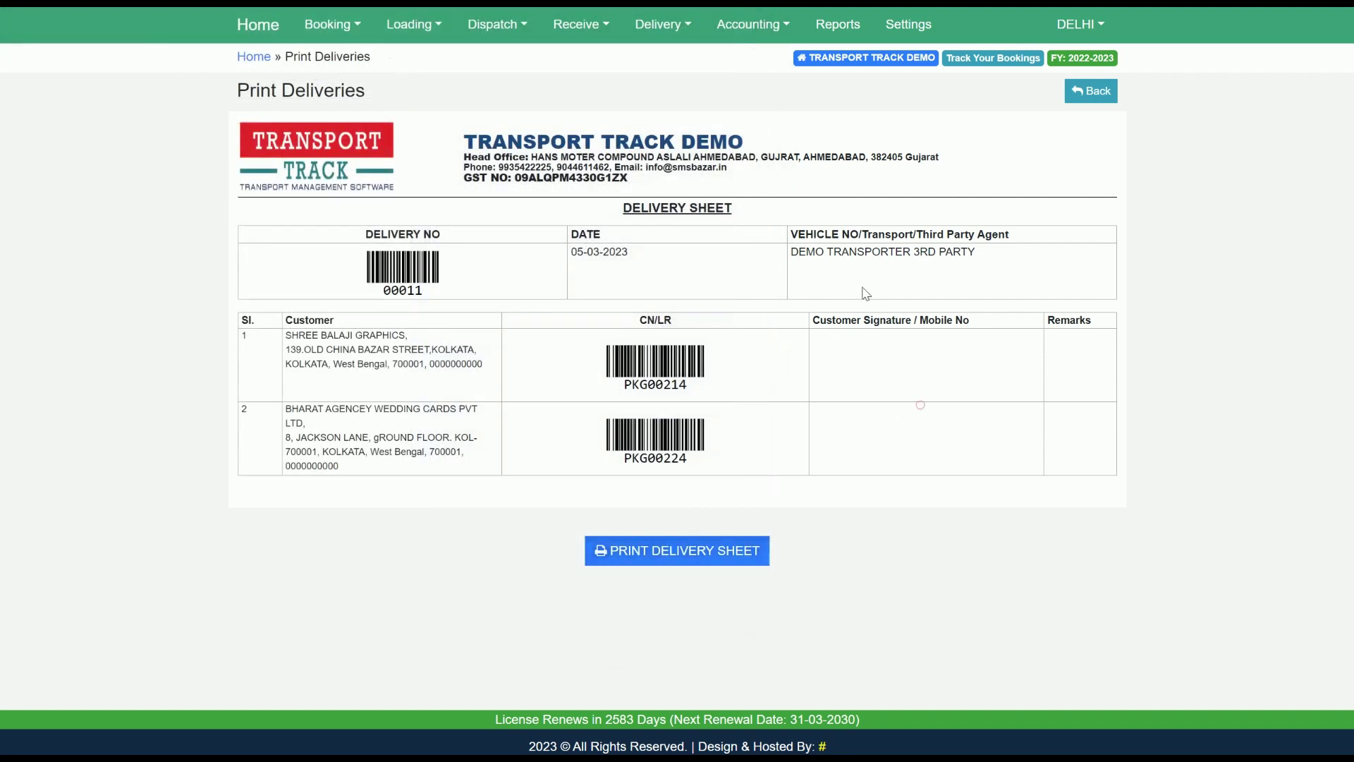
- Return to the Third Party Delivery Register and view the delivery details of the DEMO TRANSPORTER 3RD PARTY entry
click(665, 28)
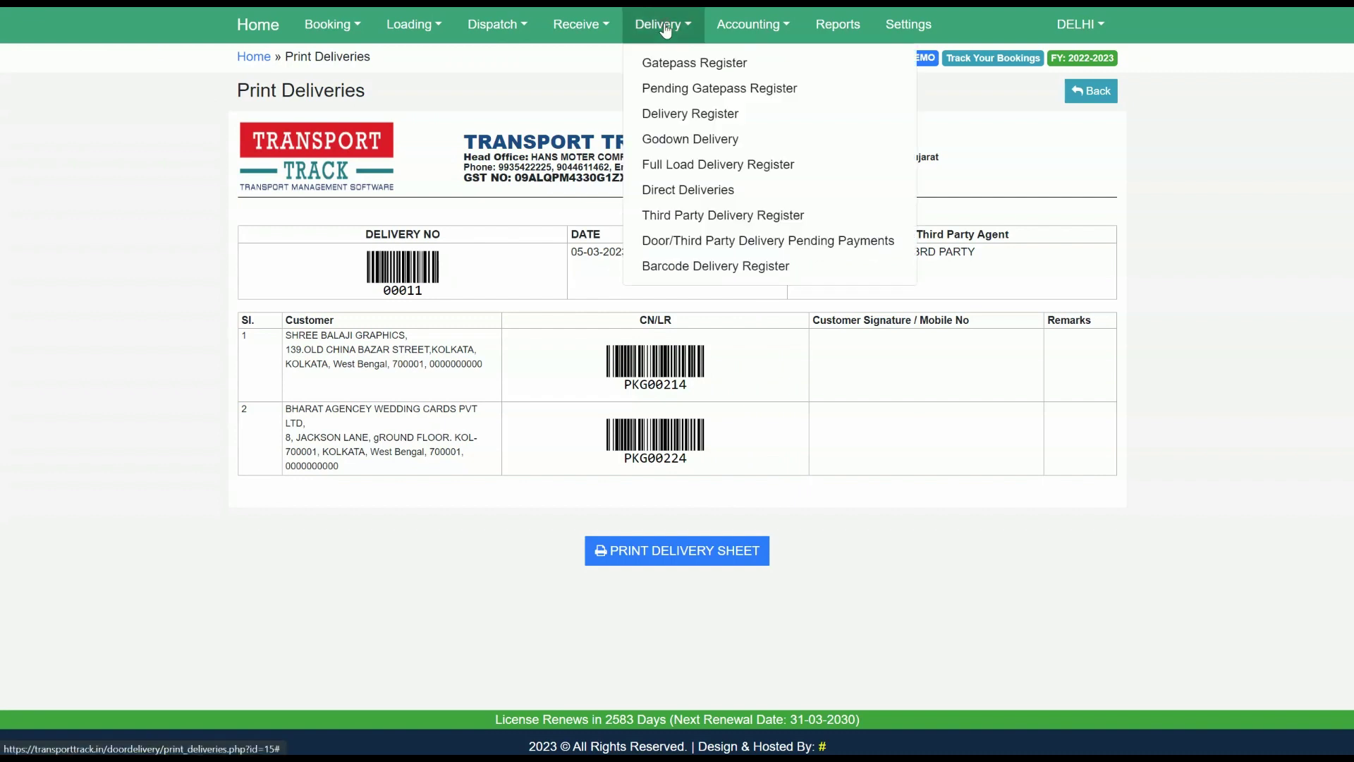
click(746, 222)
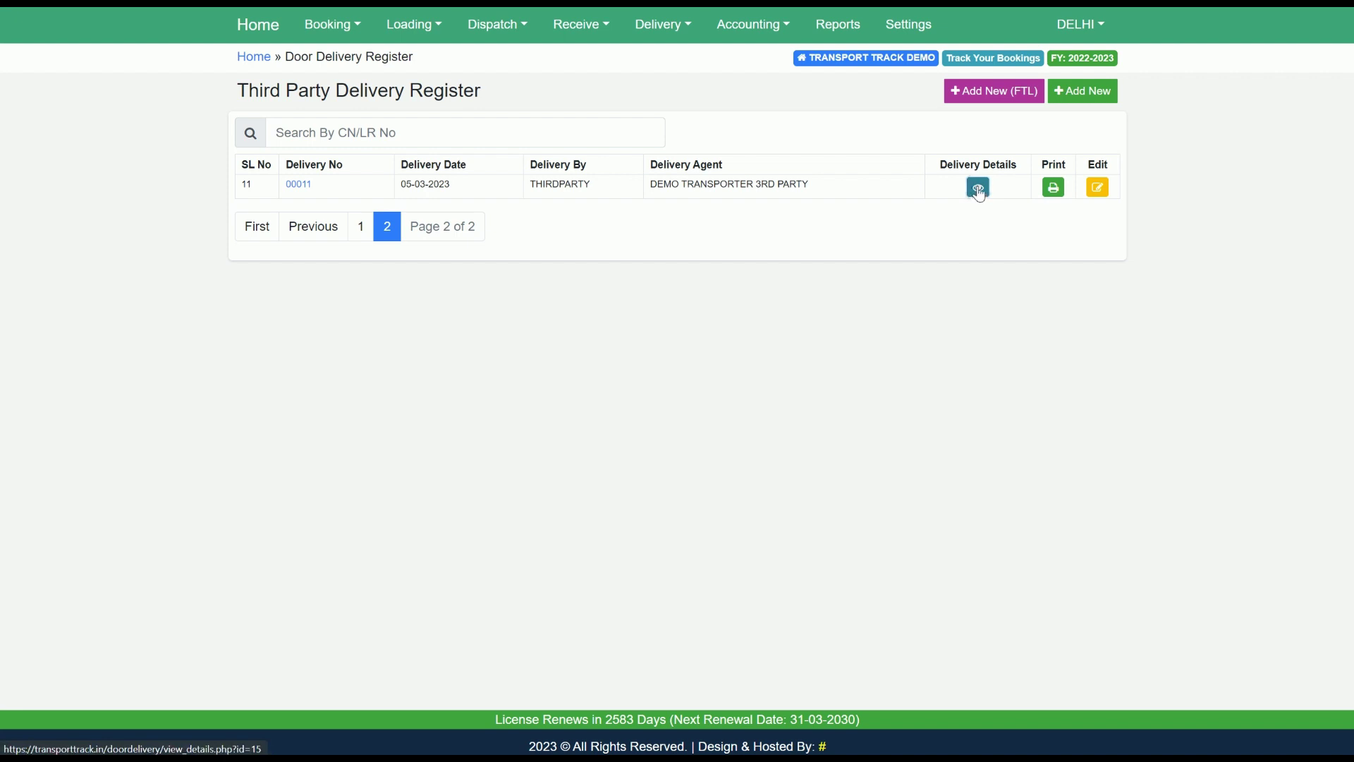
click(978, 188)
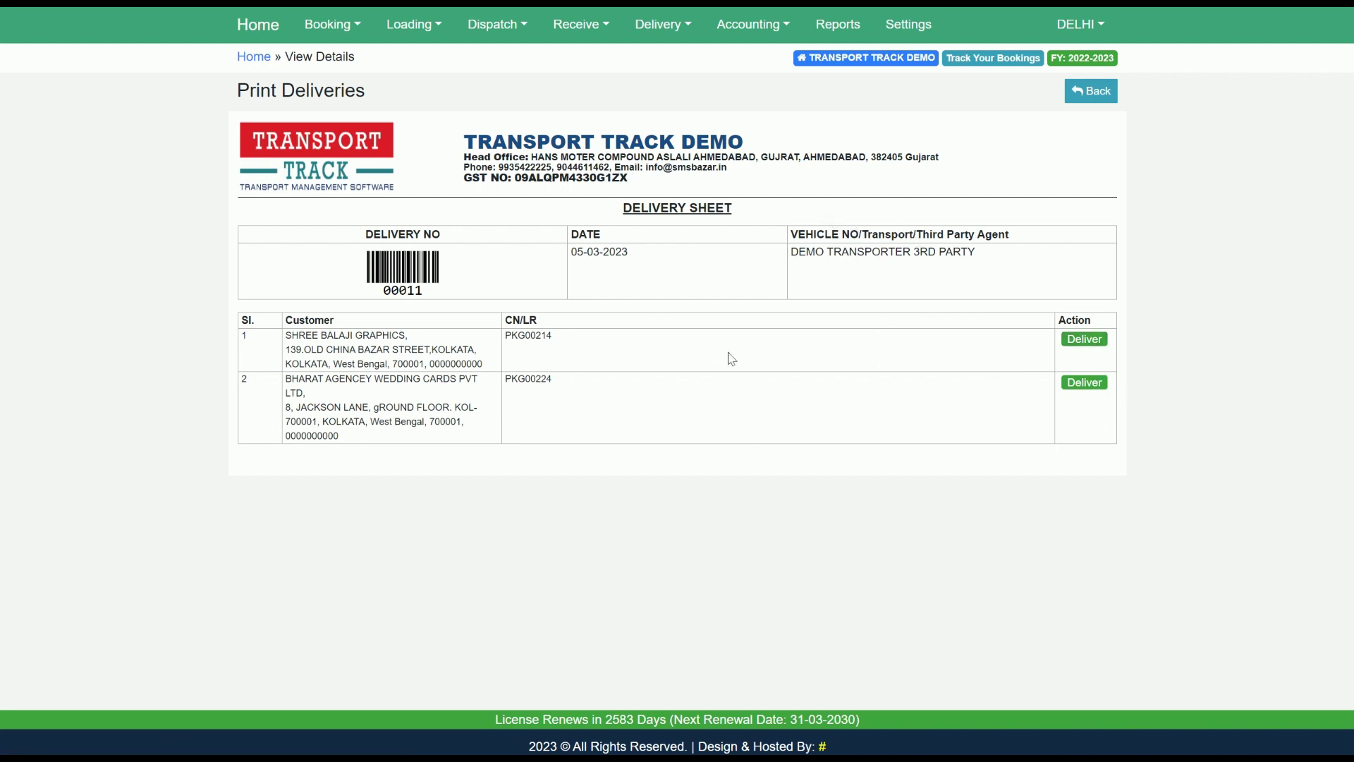
- Open the Door/Third Party Delivery Pending Payments list to review amounts owed to agents and vehicles
click(673, 25)
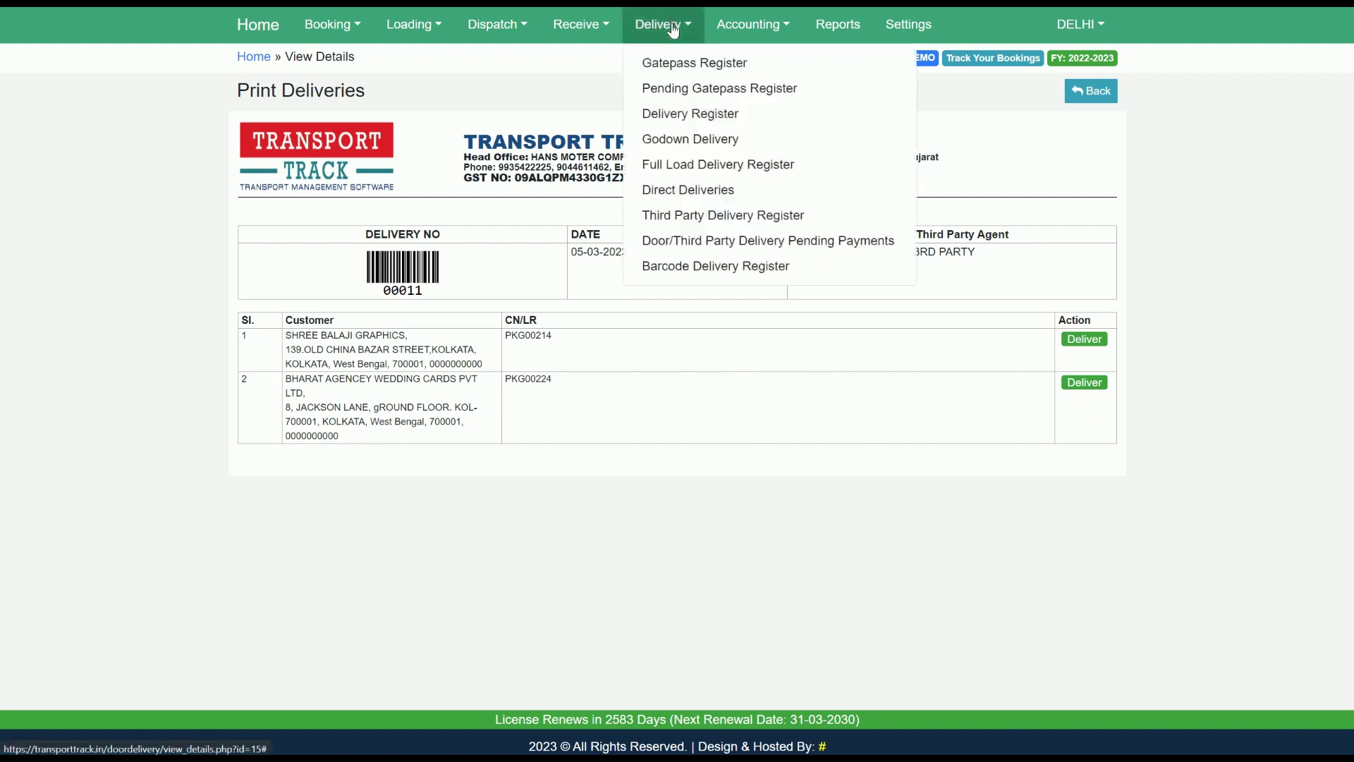
click(711, 243)
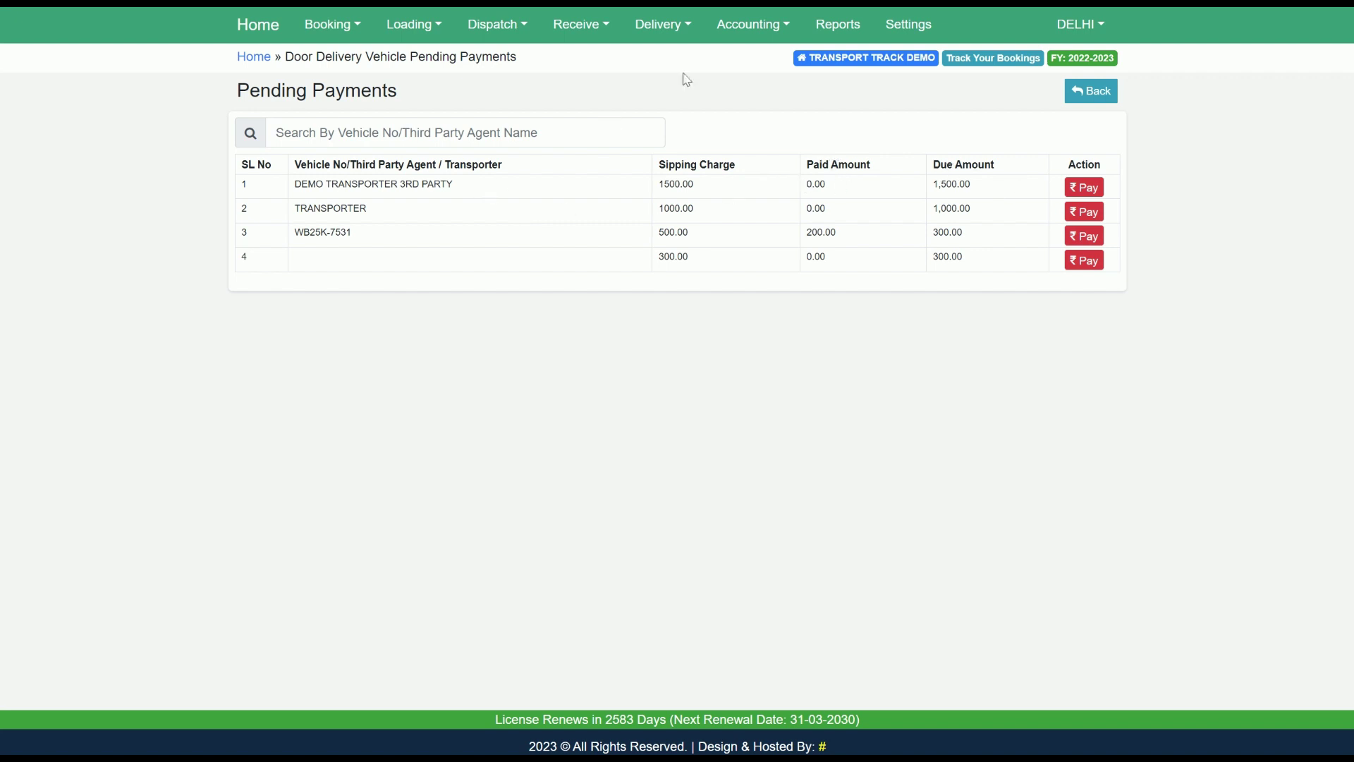
click(666, 35)
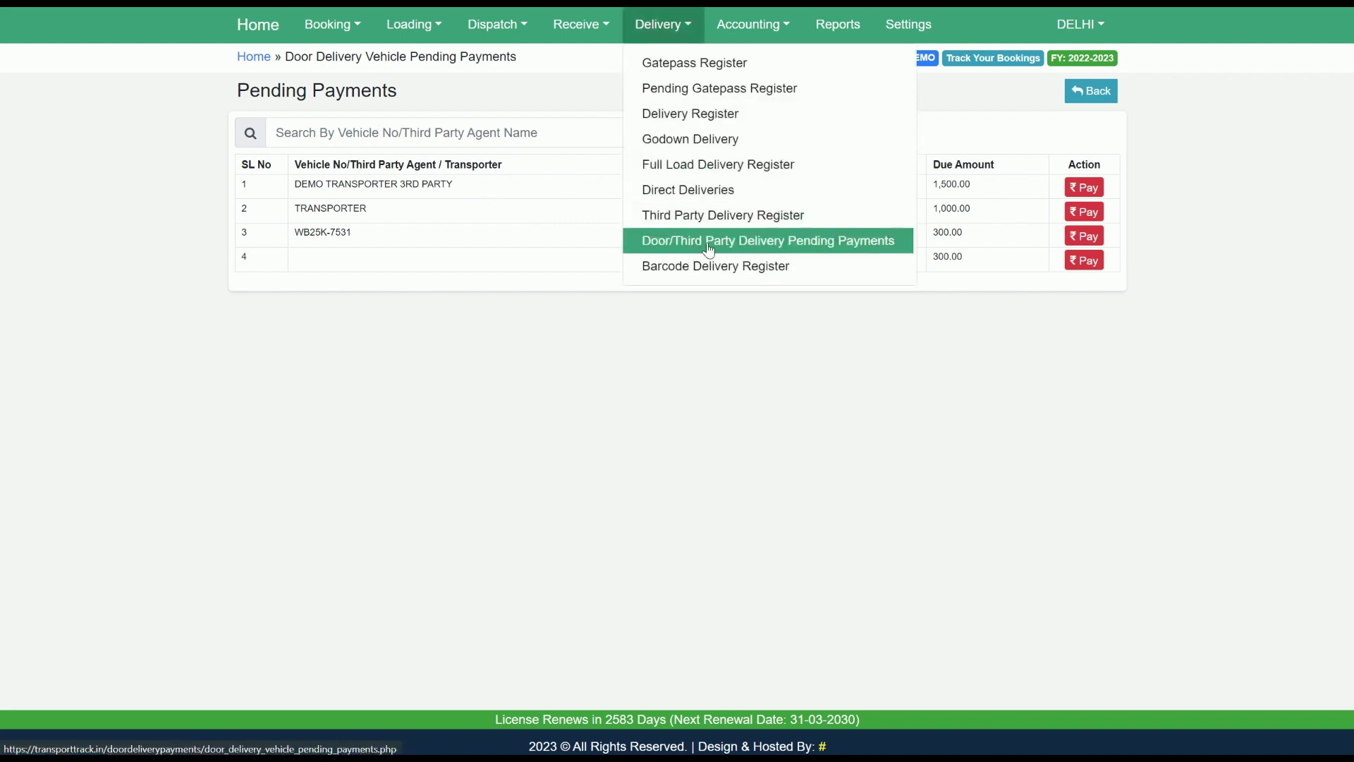
click(841, 245)
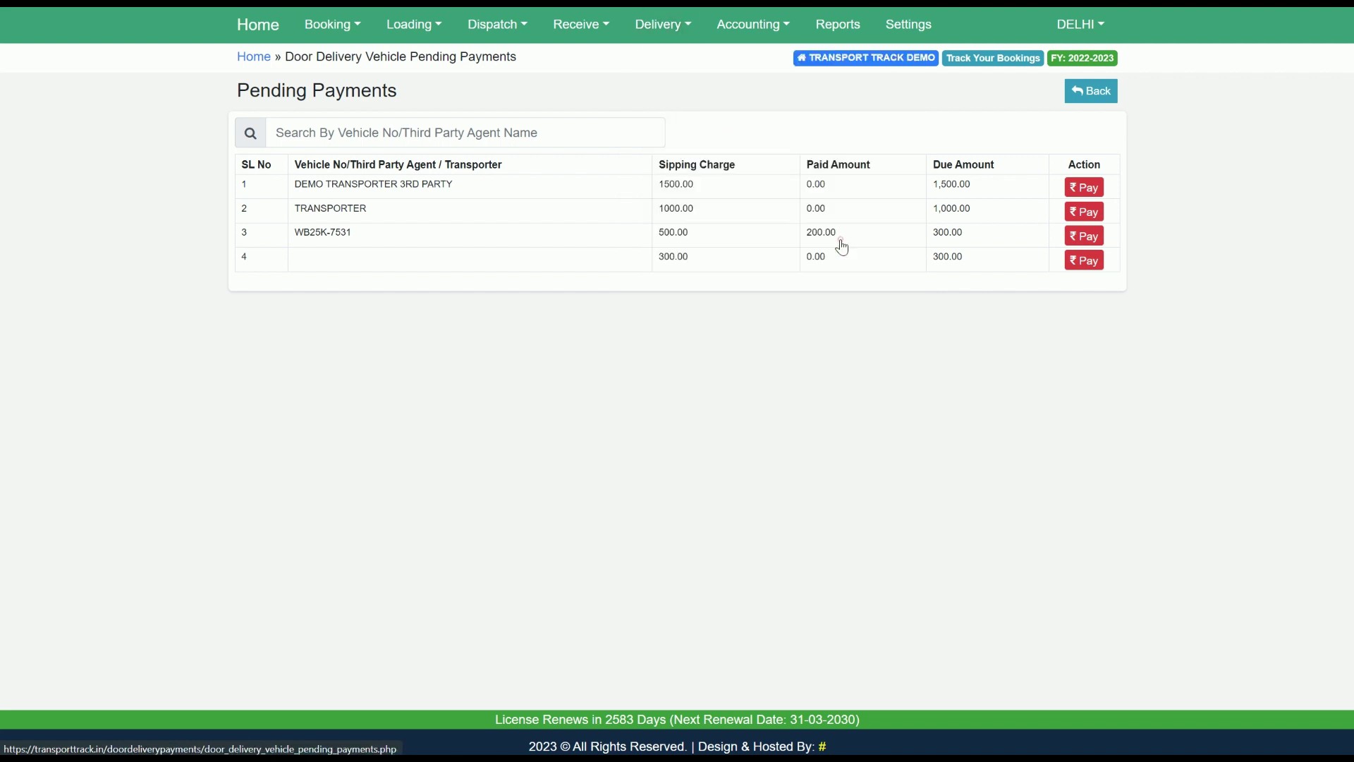
- Settle the due payment of DEMO TRANSPORTER 3RD PARTY with BANK SBI as payment method and 1500 as amount paid
click(1085, 191)
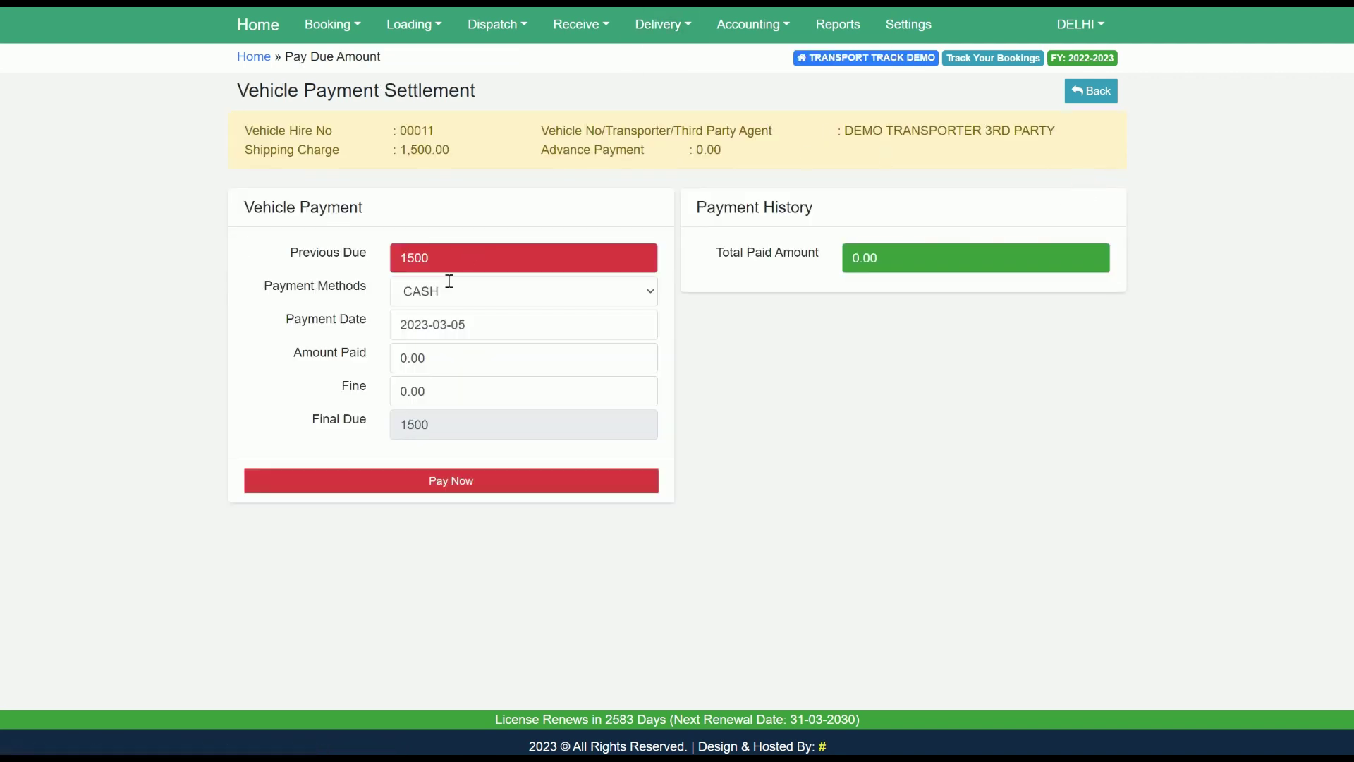
click(440, 303)
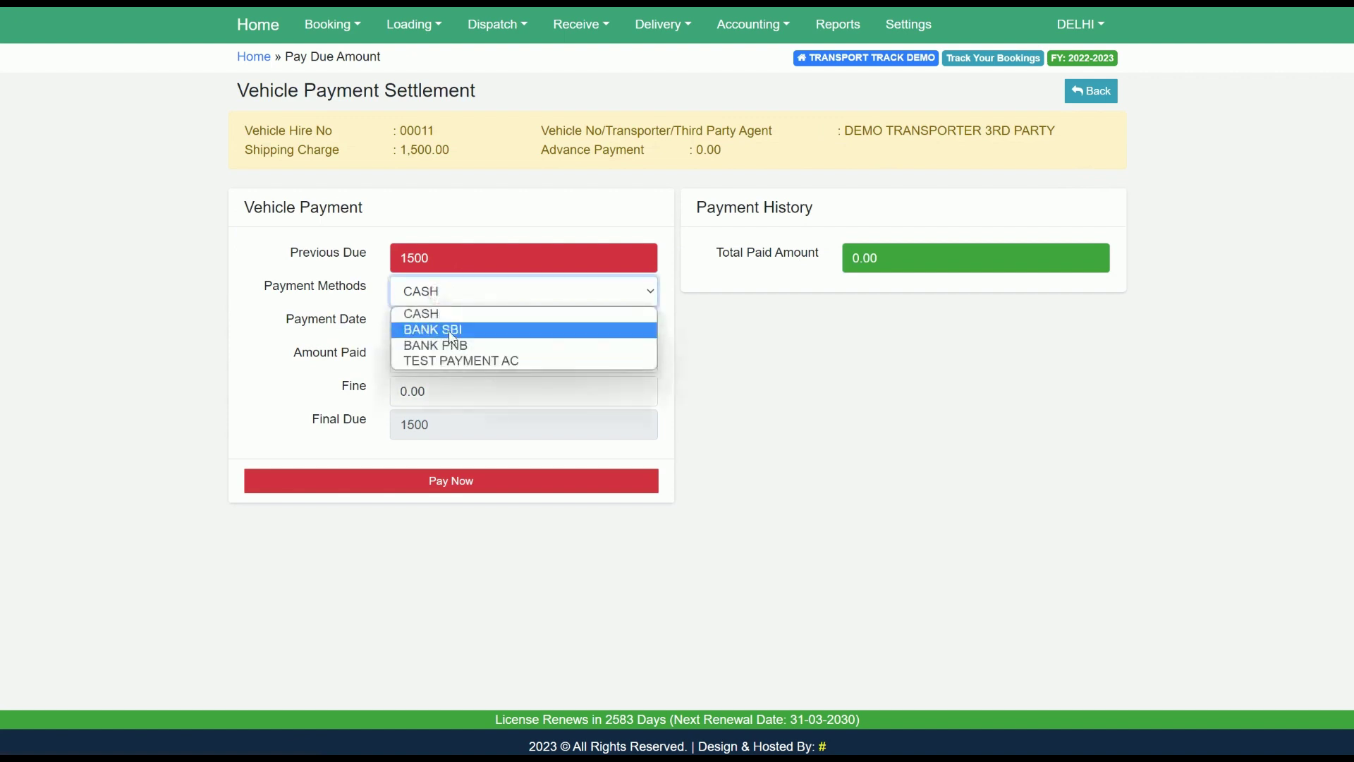
click(448, 327)
click(466, 287)
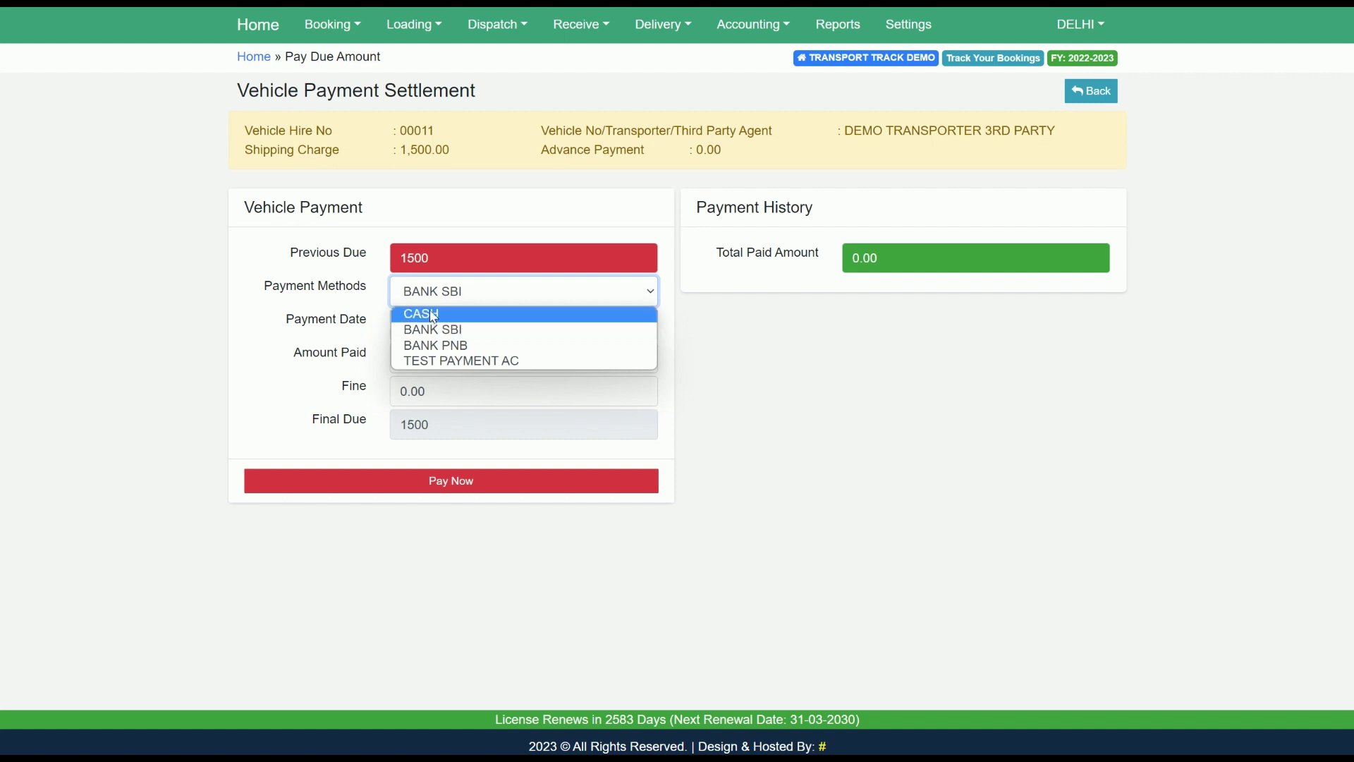
click(436, 330)
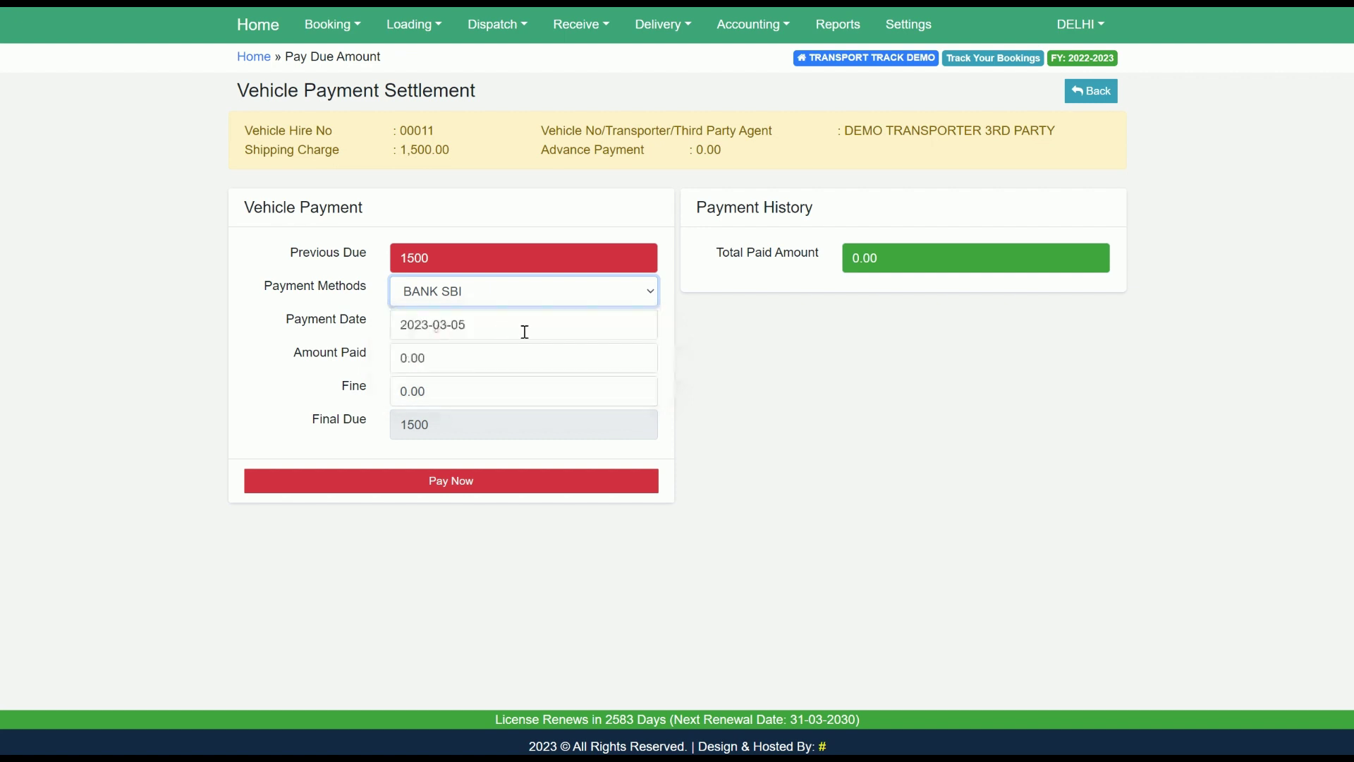
click(455, 357)
text(1500)
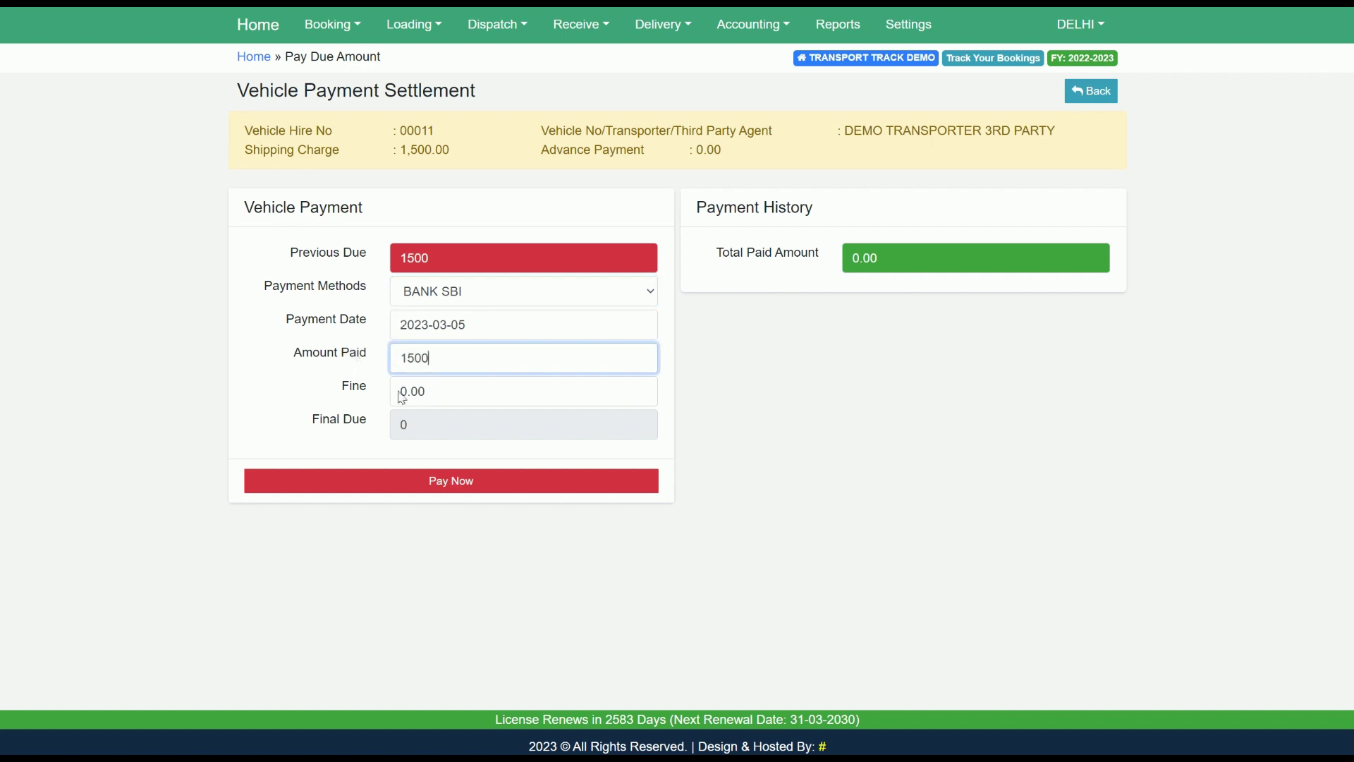
click(464, 489)
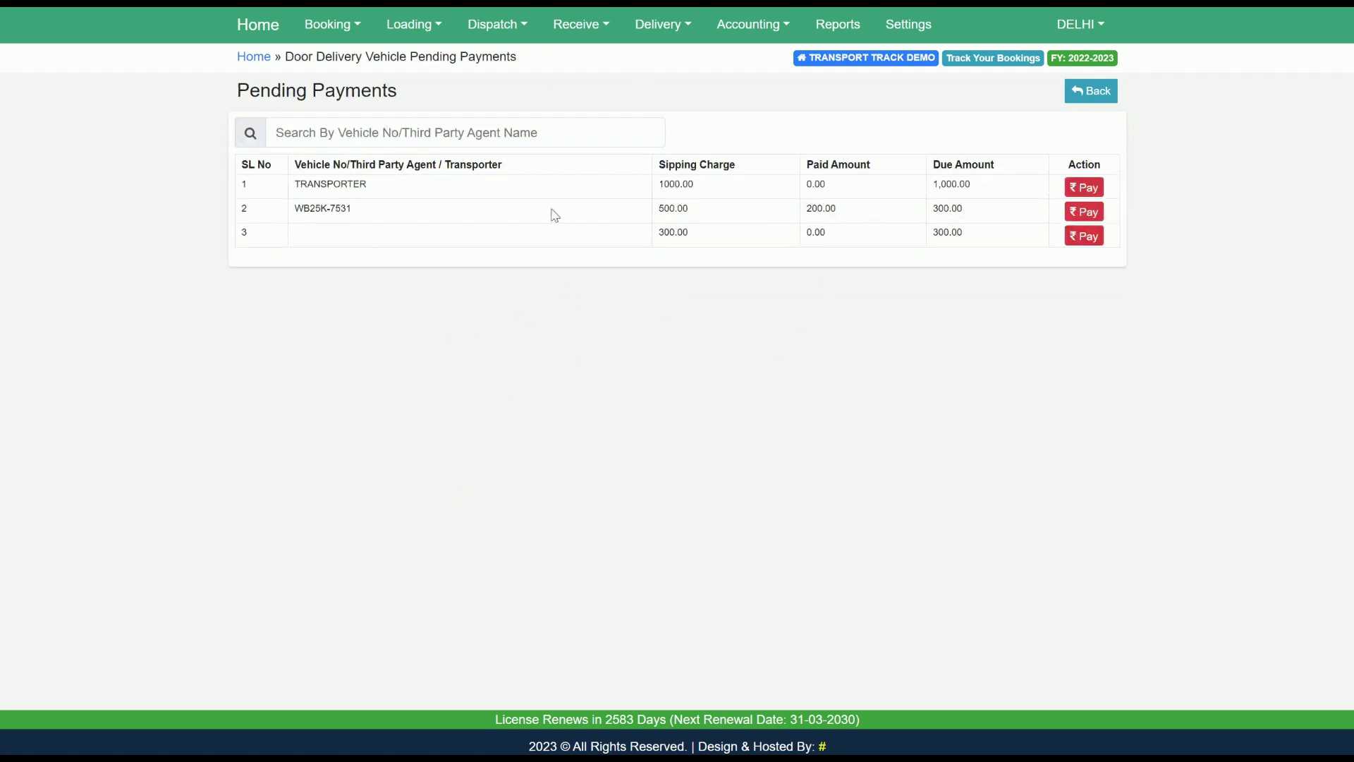
- Find the 05-03-2023 bank payment to DEMO TRANSPORTER 3RD PARTY in the payment vouchers and open its printable voucher
click(744, 34)
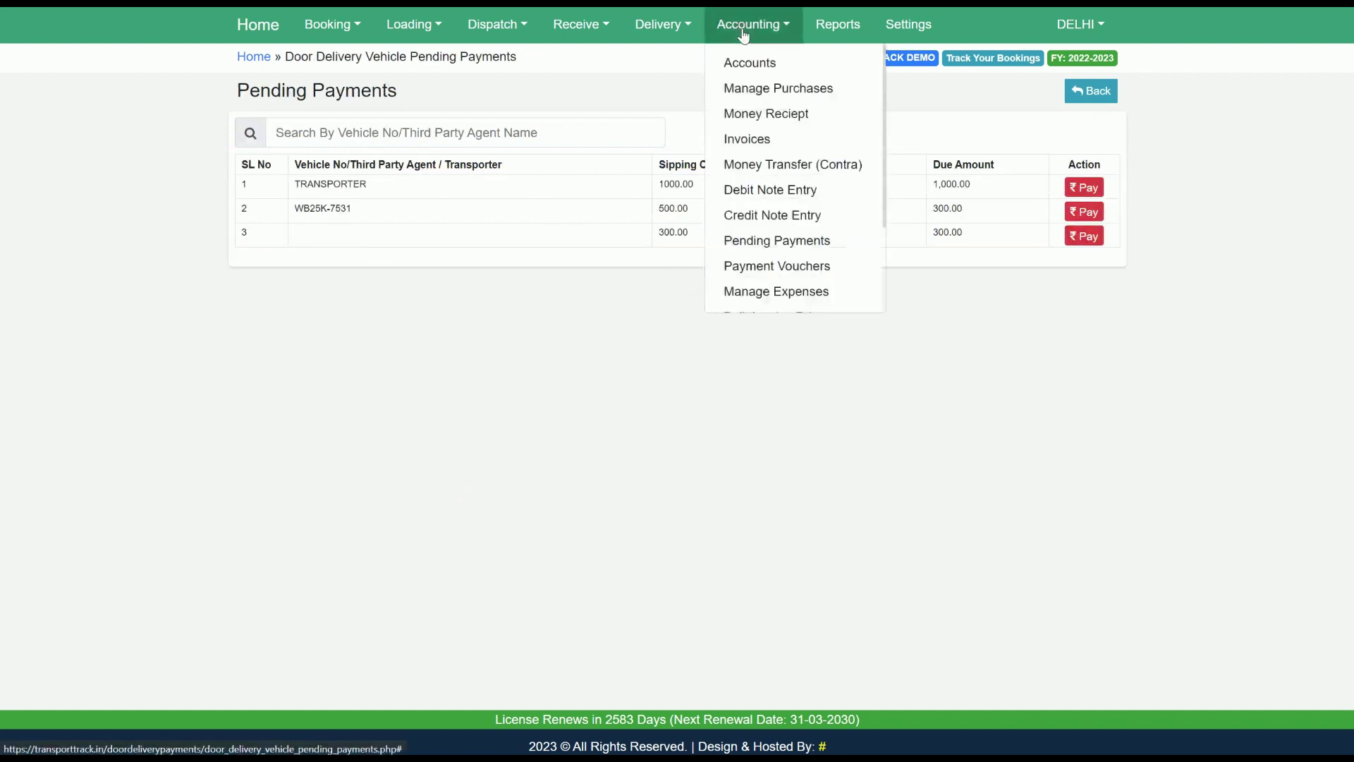
click(812, 266)
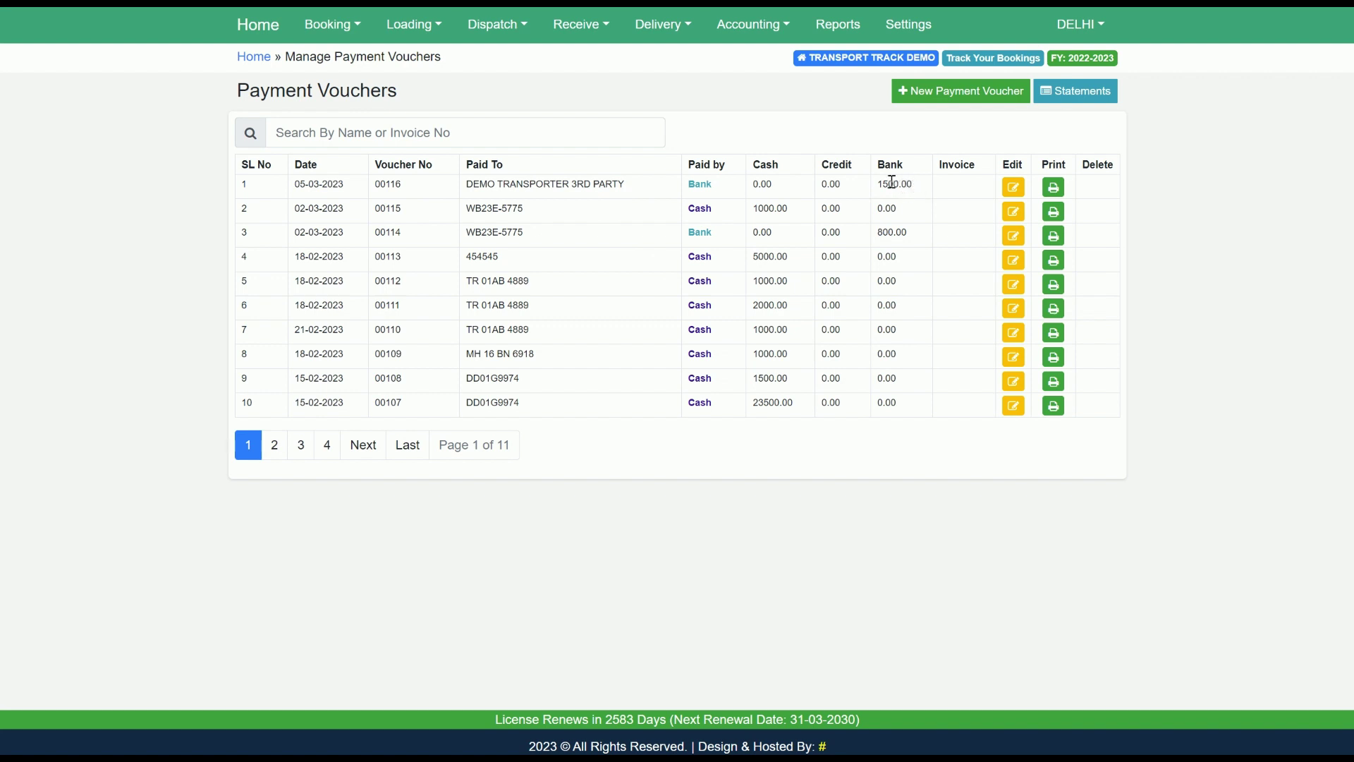
drag(926, 179, 881, 185)
click(1053, 187)
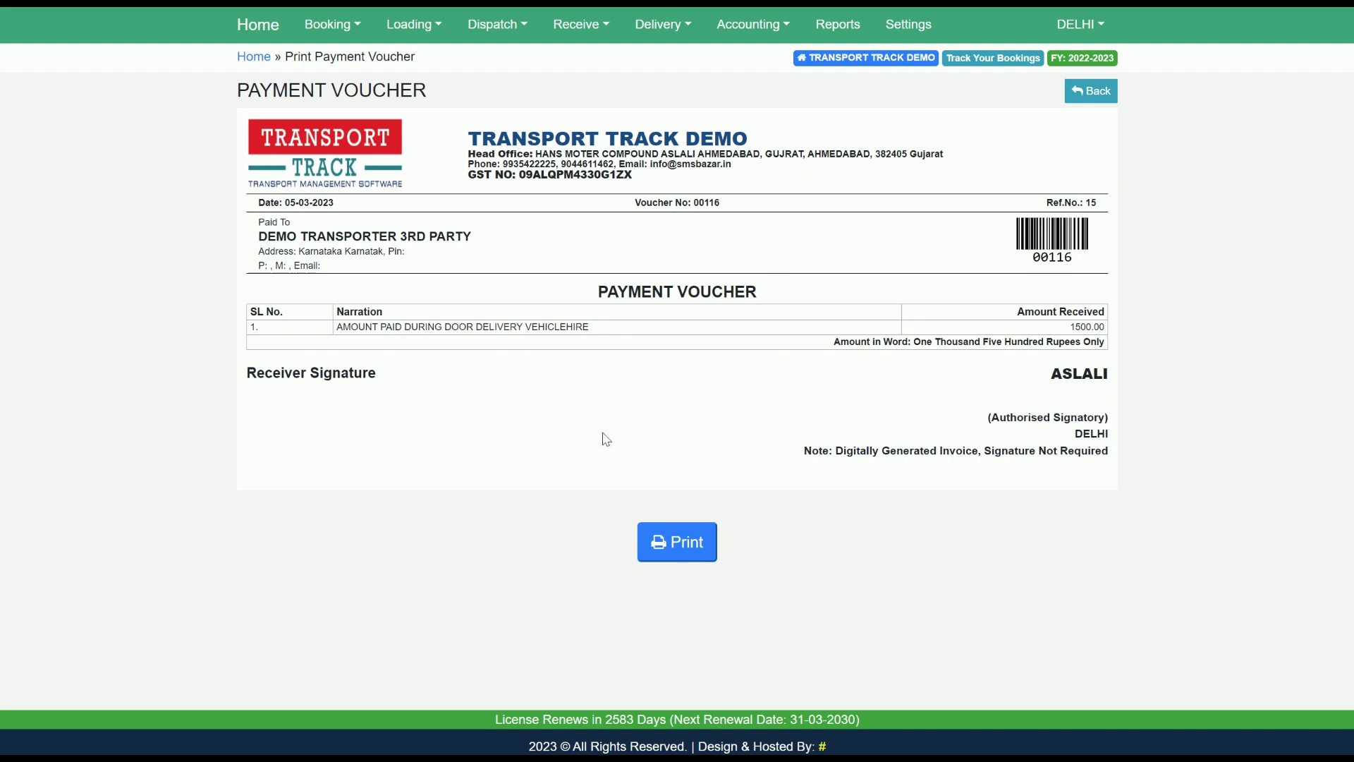
- Return to the Door/Third Party Delivery Pending Payments list to review the remaining dues
click(751, 25)
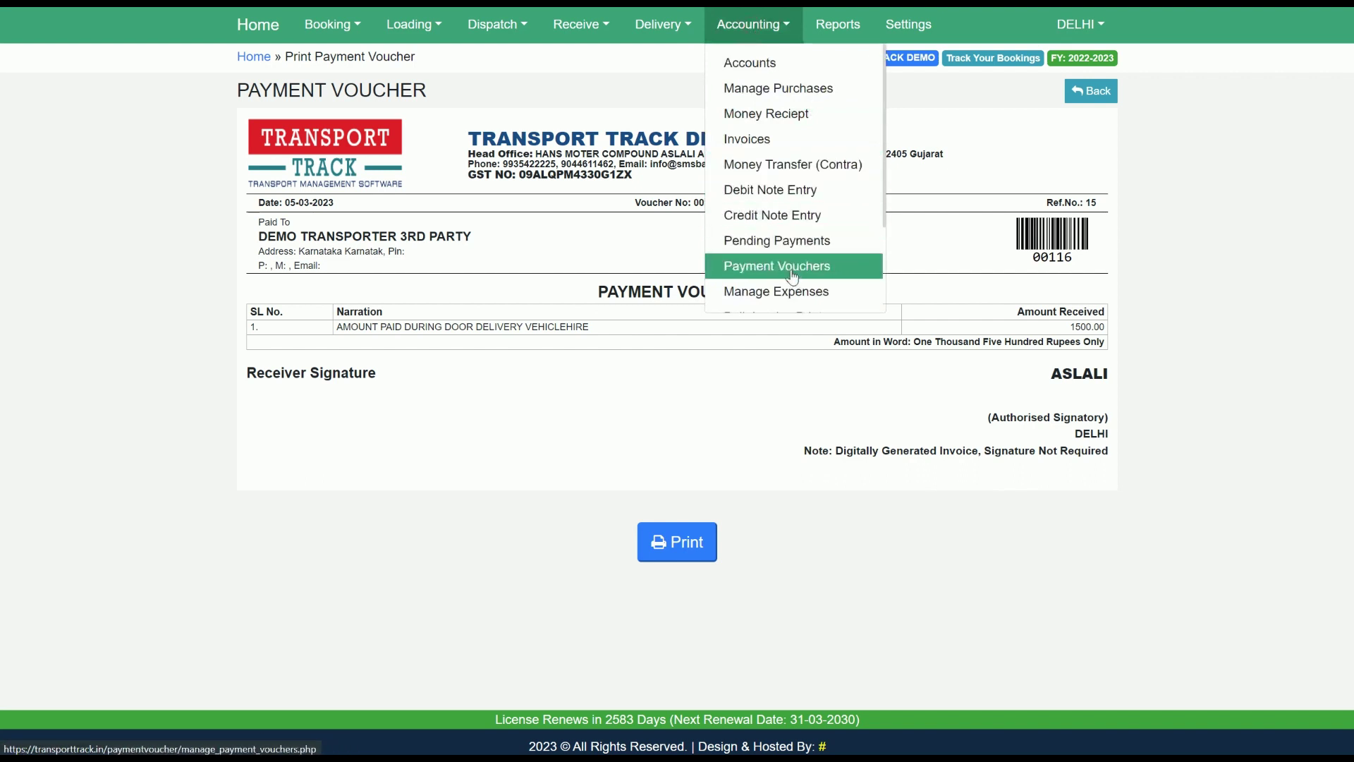
click(671, 26)
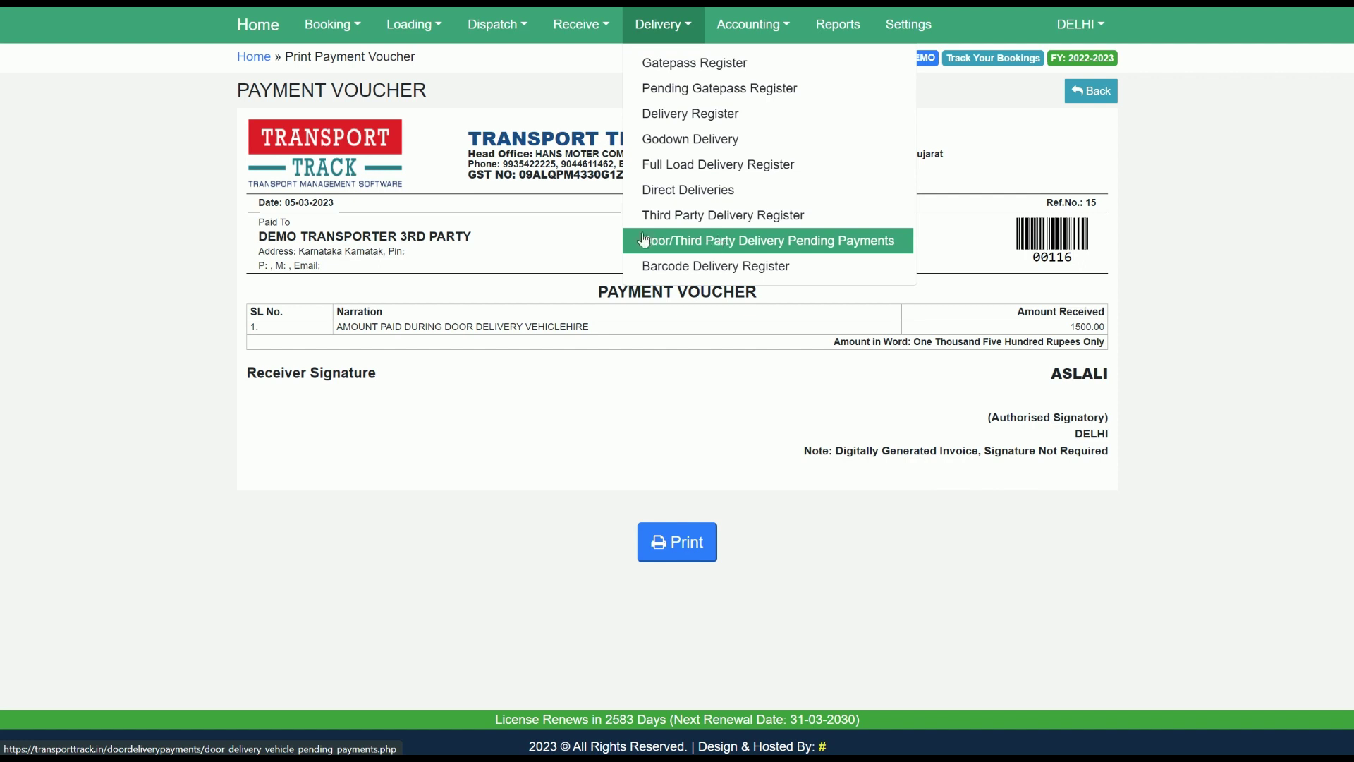
click(785, 250)
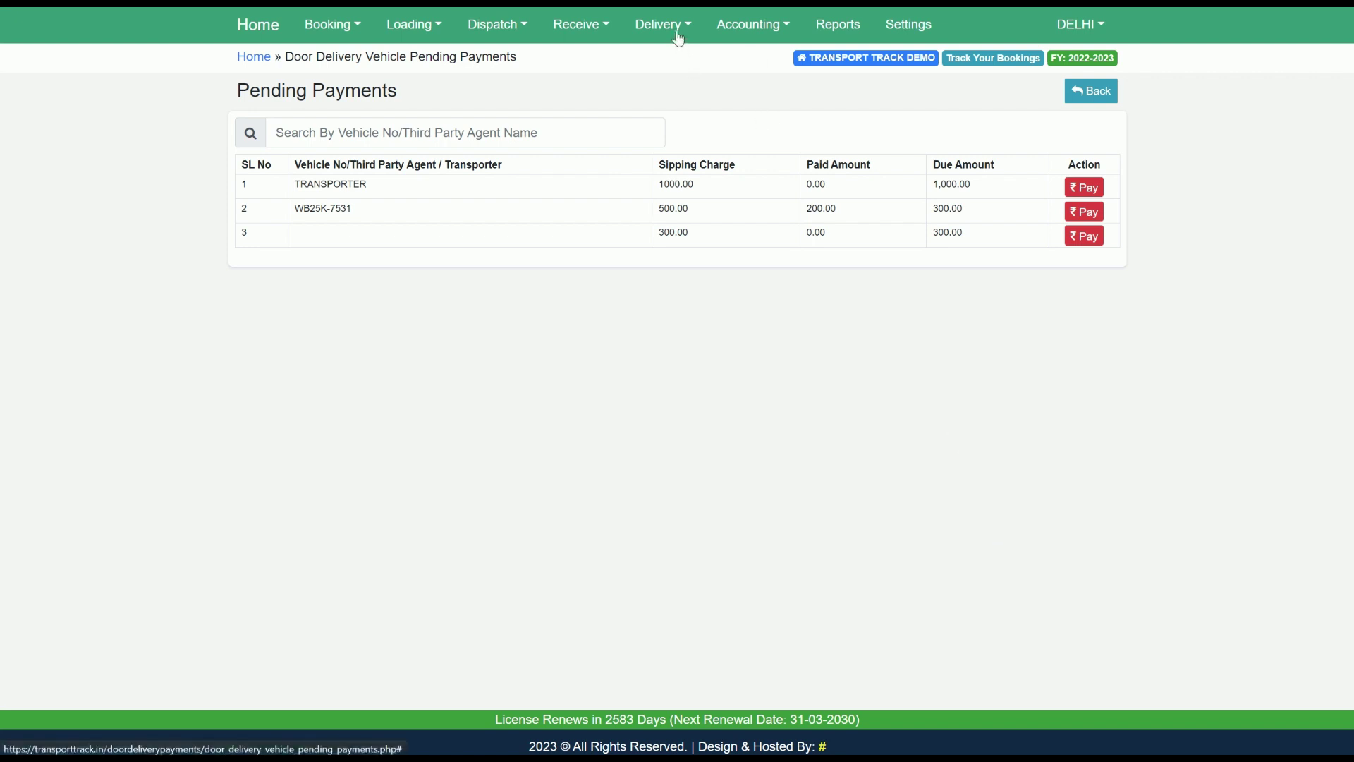
- Open the accounting invoice list to review the customer invoices
click(743, 30)
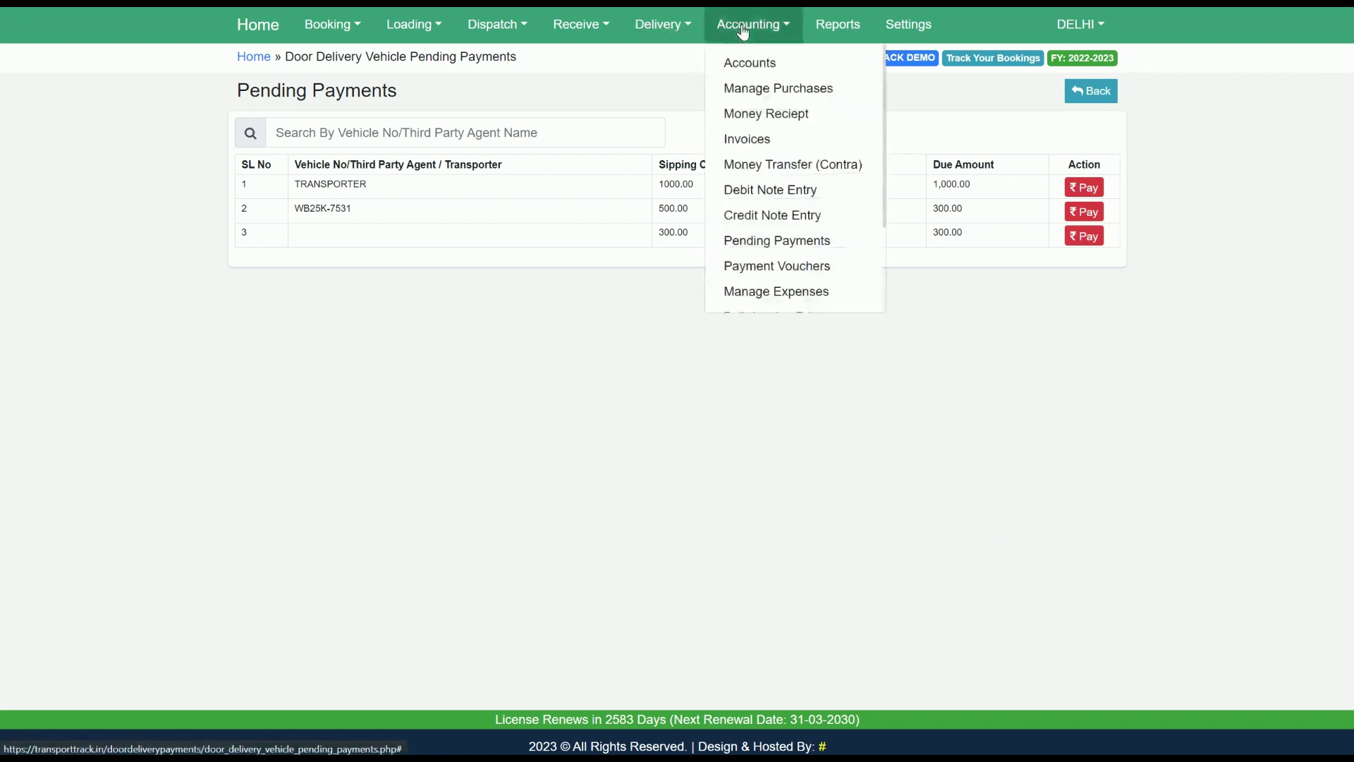
click(751, 139)
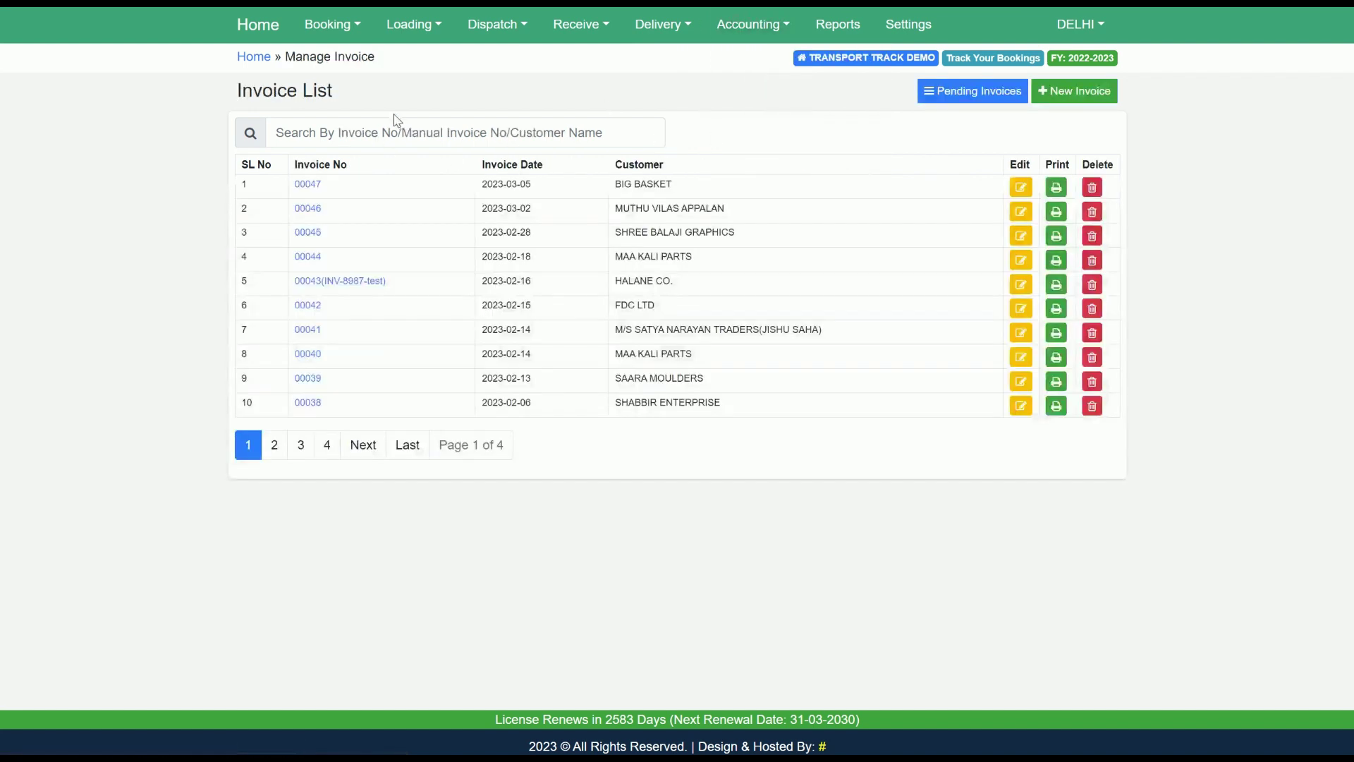